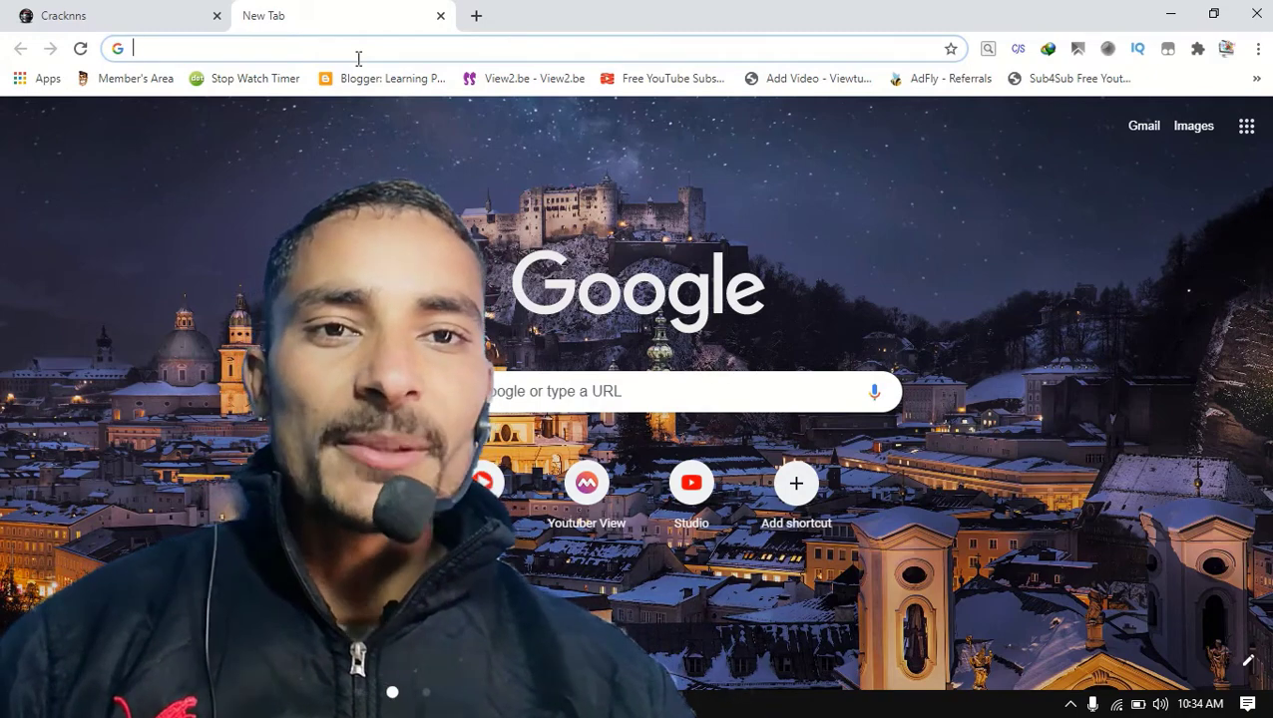
{"action": "left_click", "coordinate": [65, 10]}
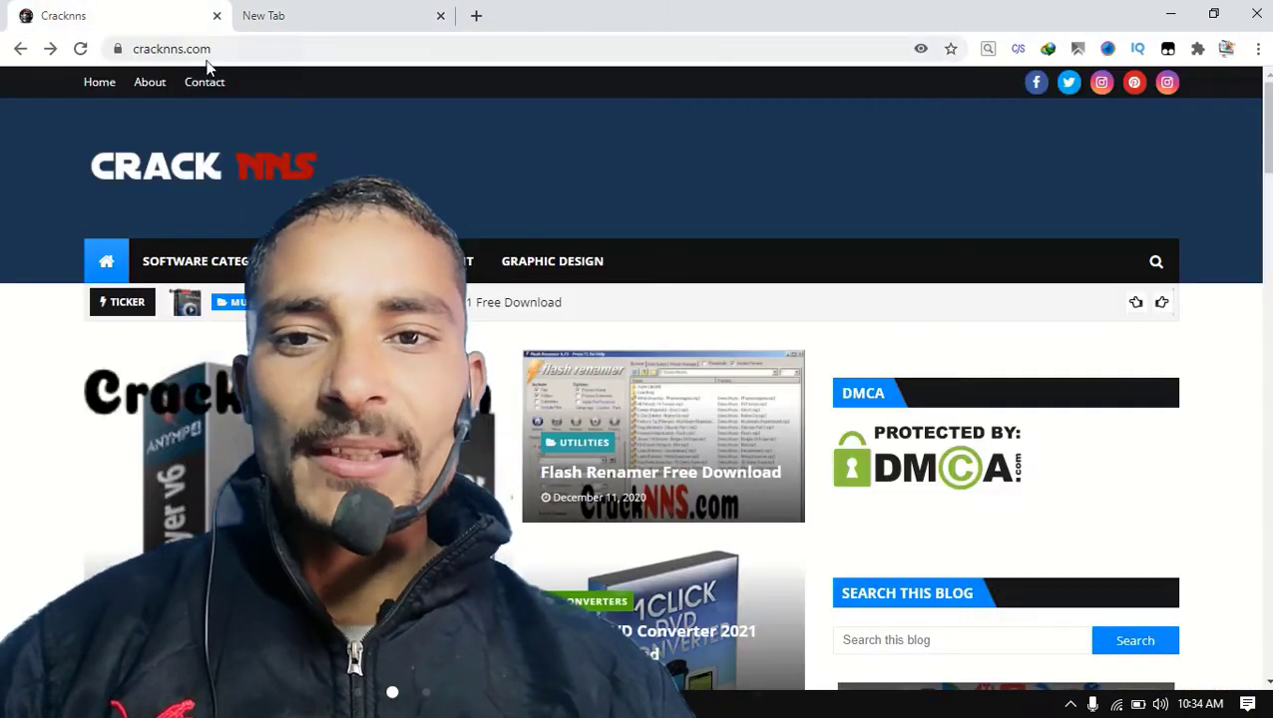
{"action": "left_click", "coordinate": [82, 56]}
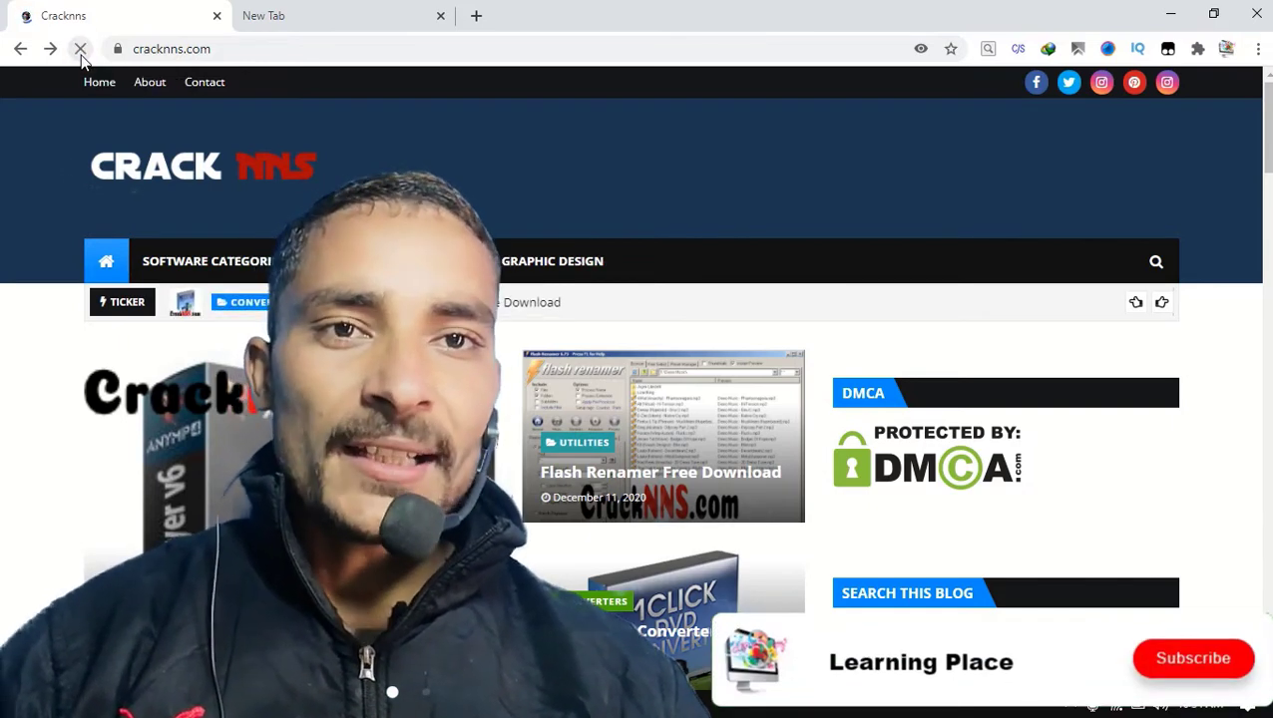
{"action": "left_click", "coordinate": [134, 48]}
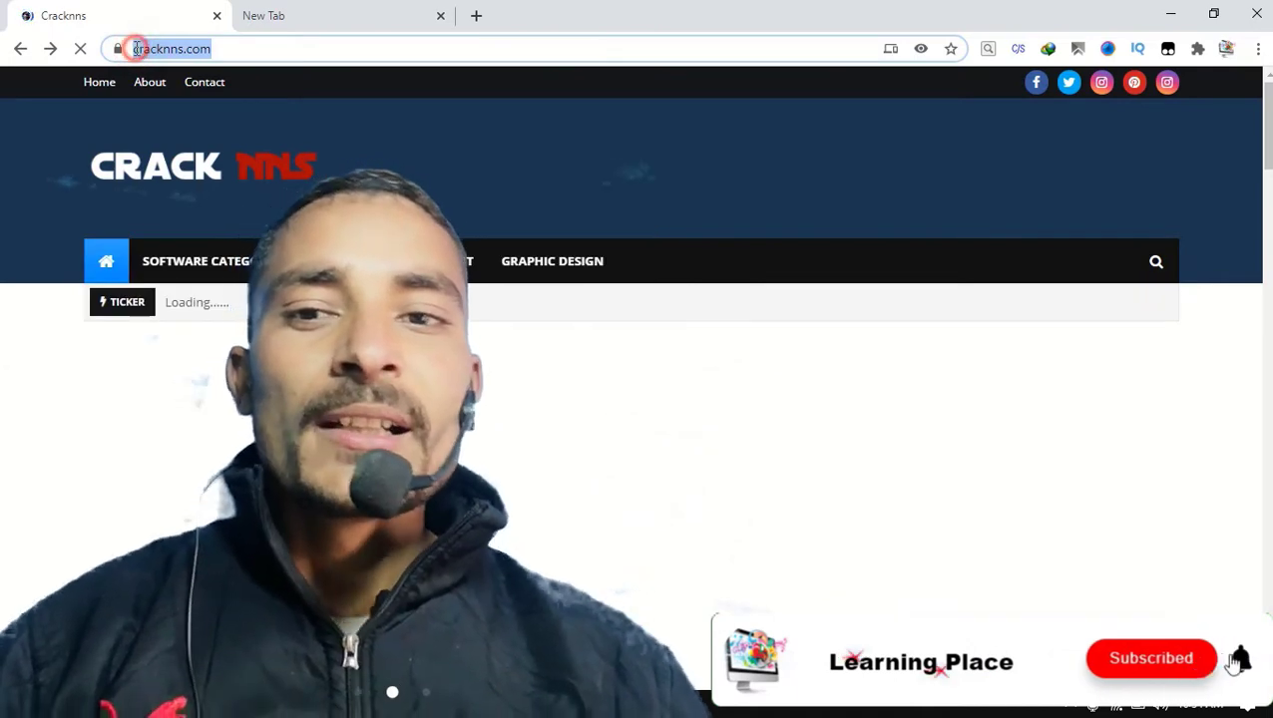
{"action": "left_click", "coordinate": [137, 48]}
{"action": "key", "text": "BackSpace"}
{"action": "key", "text": "BackSpace"}
{"action": "key", "text": "BackSpace"}
{"action": "key", "text": "BackSpace"}
{"action": "key", "text": "BackSpace"}
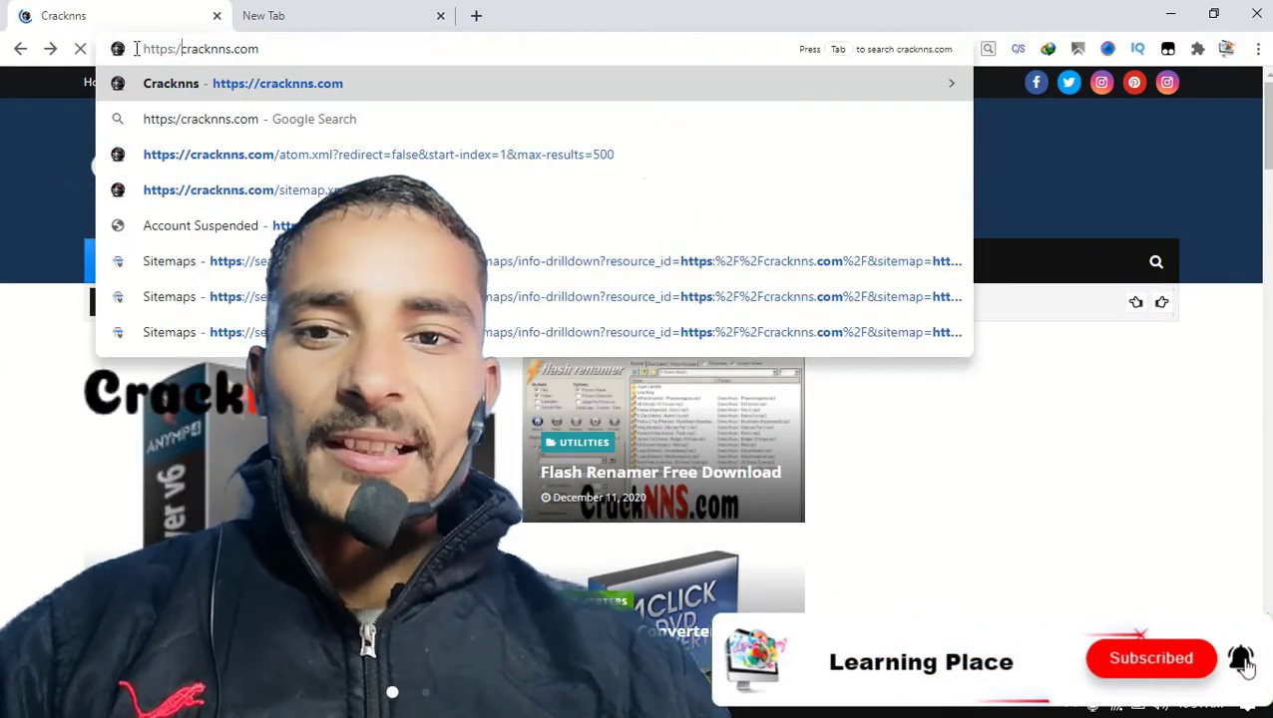
{"action": "type", "text": "/"}
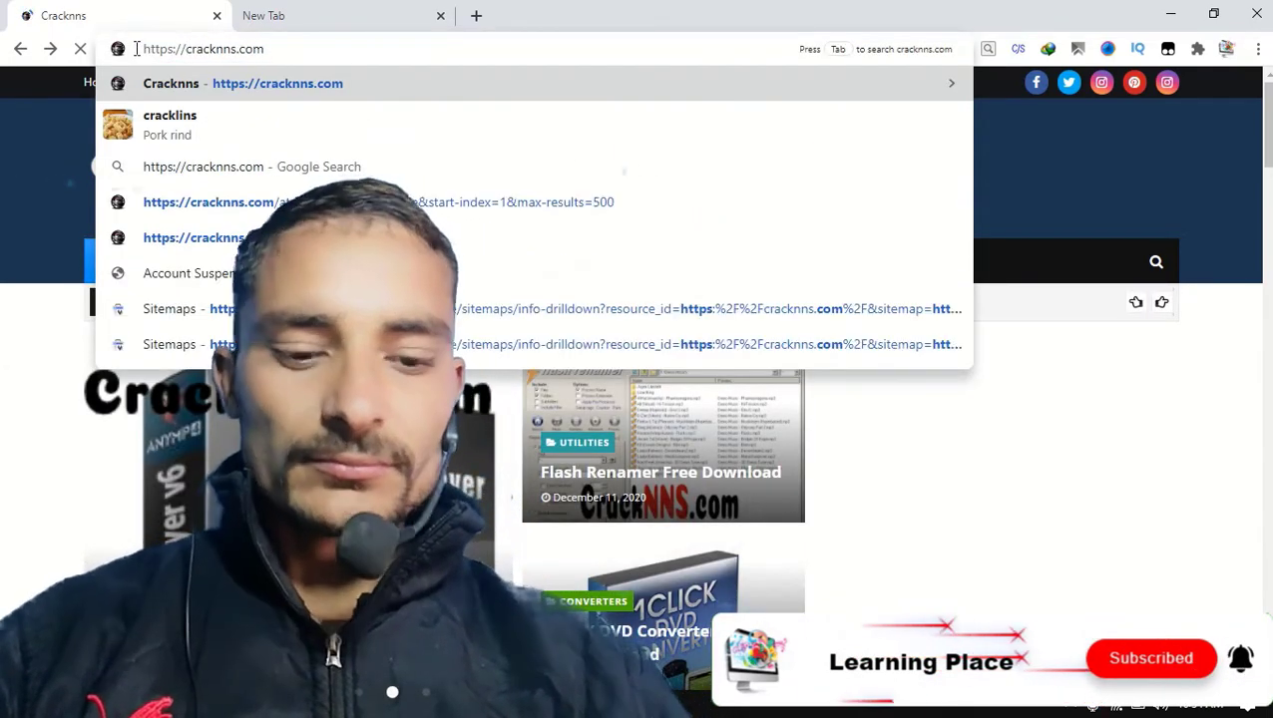
{"action": "type", "text": "ap."}
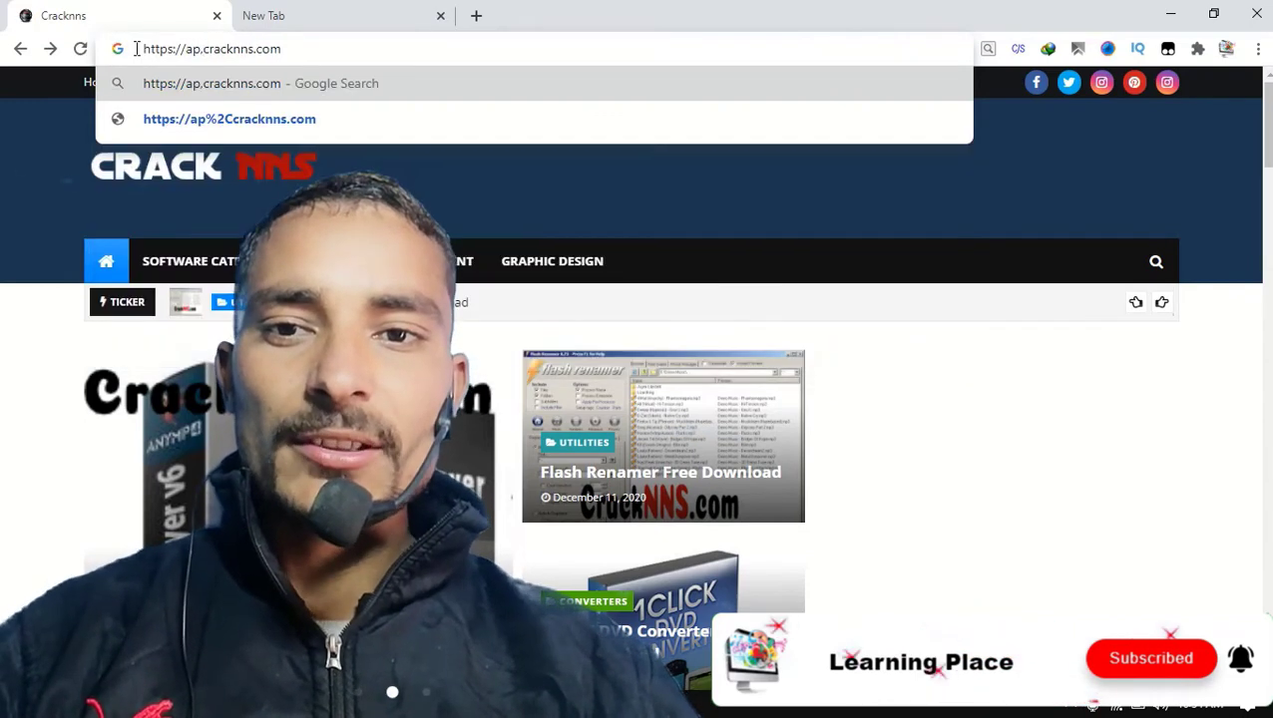
{"action": "key", "text": "BackSpace"}
{"action": "type", "text": "k."}
{"action": "key", "text": "Return"}
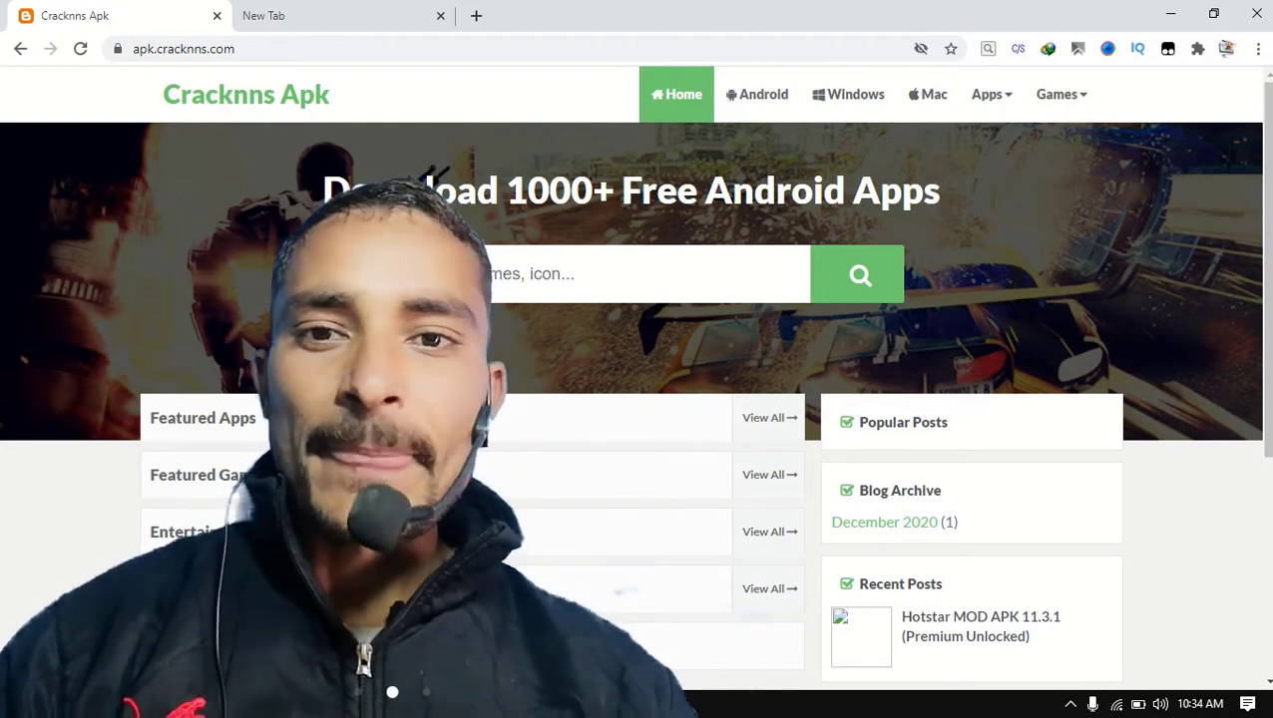
{"action": "left_click", "coordinate": [315, 15]}
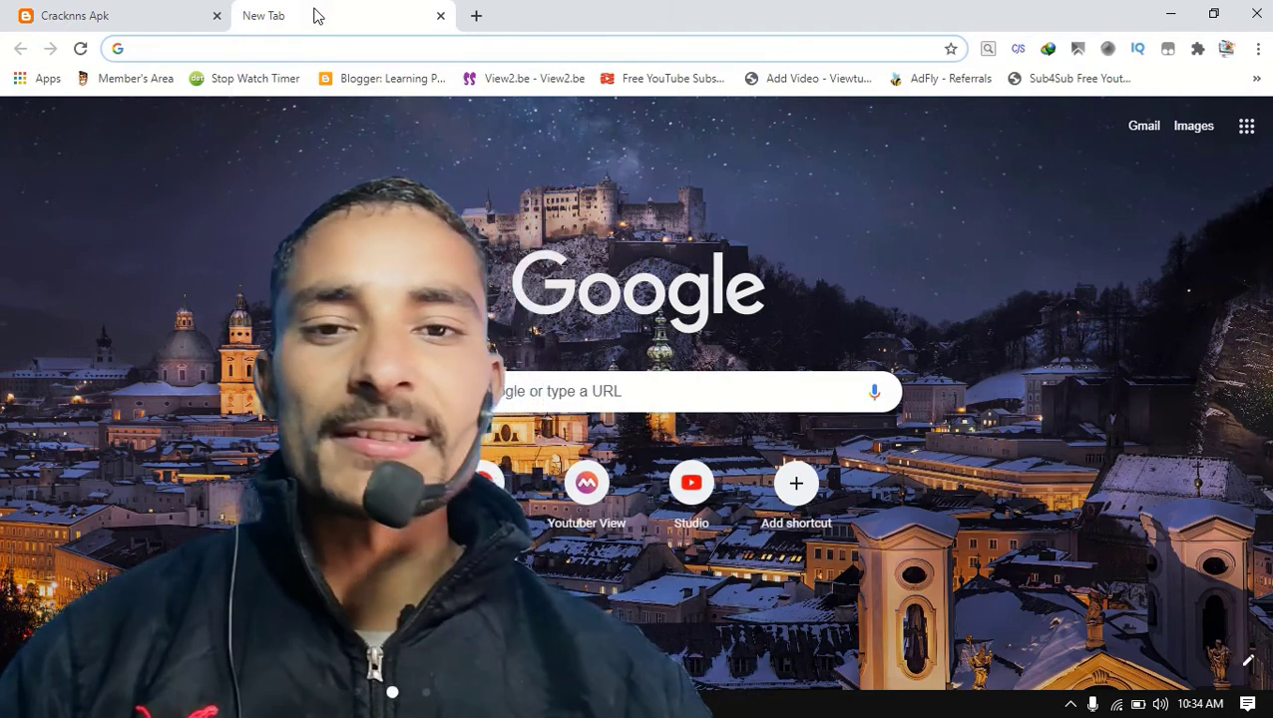
{"action": "left_click", "coordinate": [339, 85]}
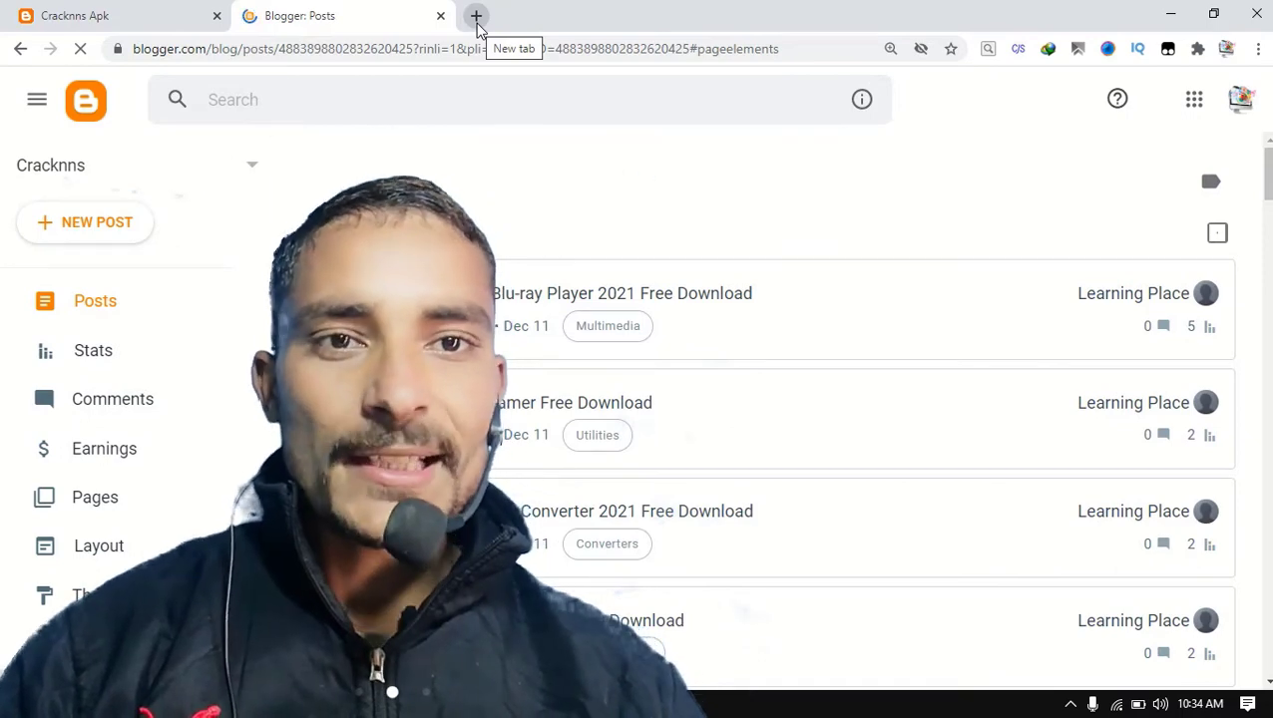
{"action": "left_click", "coordinate": [477, 22]}
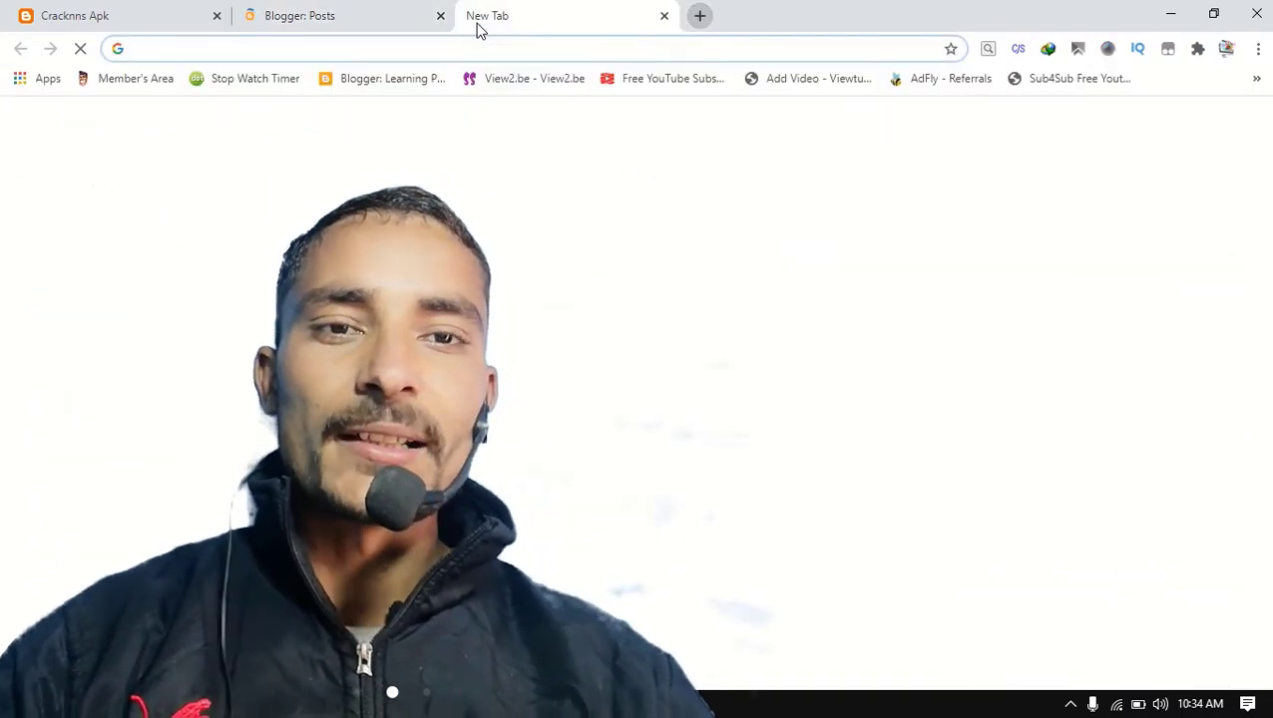
{"action": "type", "text": "z"}
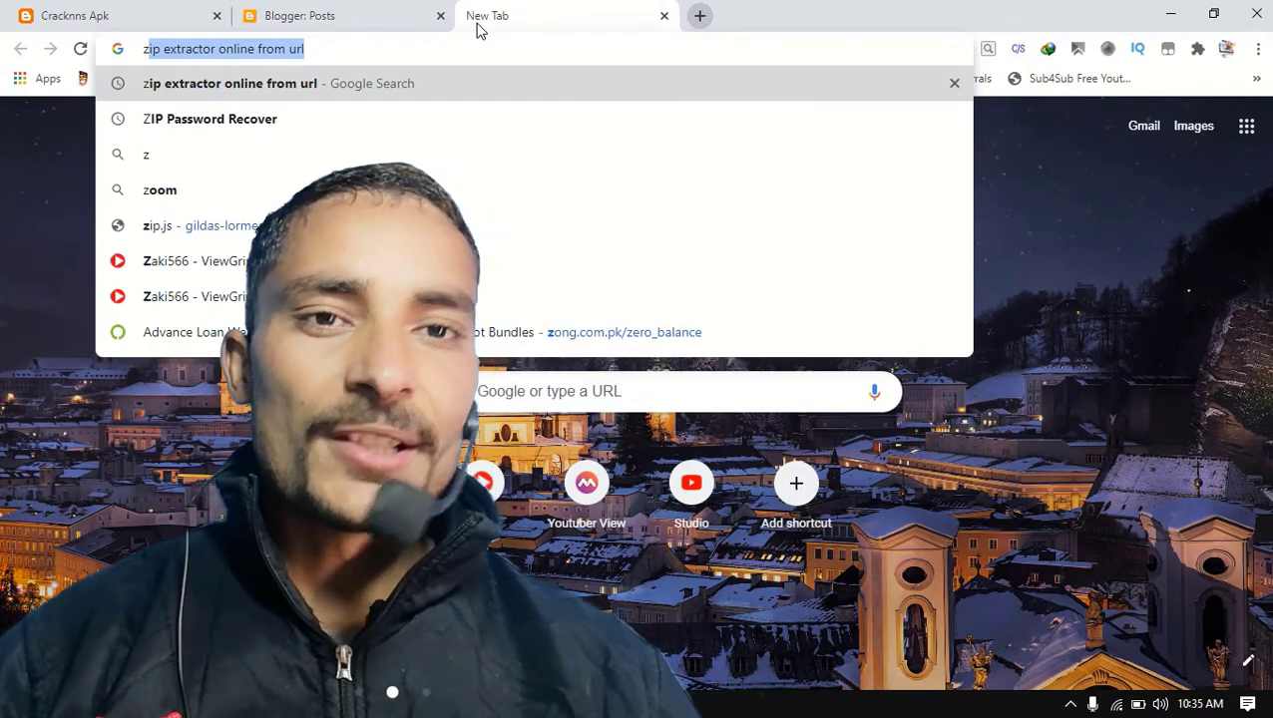
{"action": "key", "text": "BackSpace"}
{"action": "key", "text": "BackSpace"}
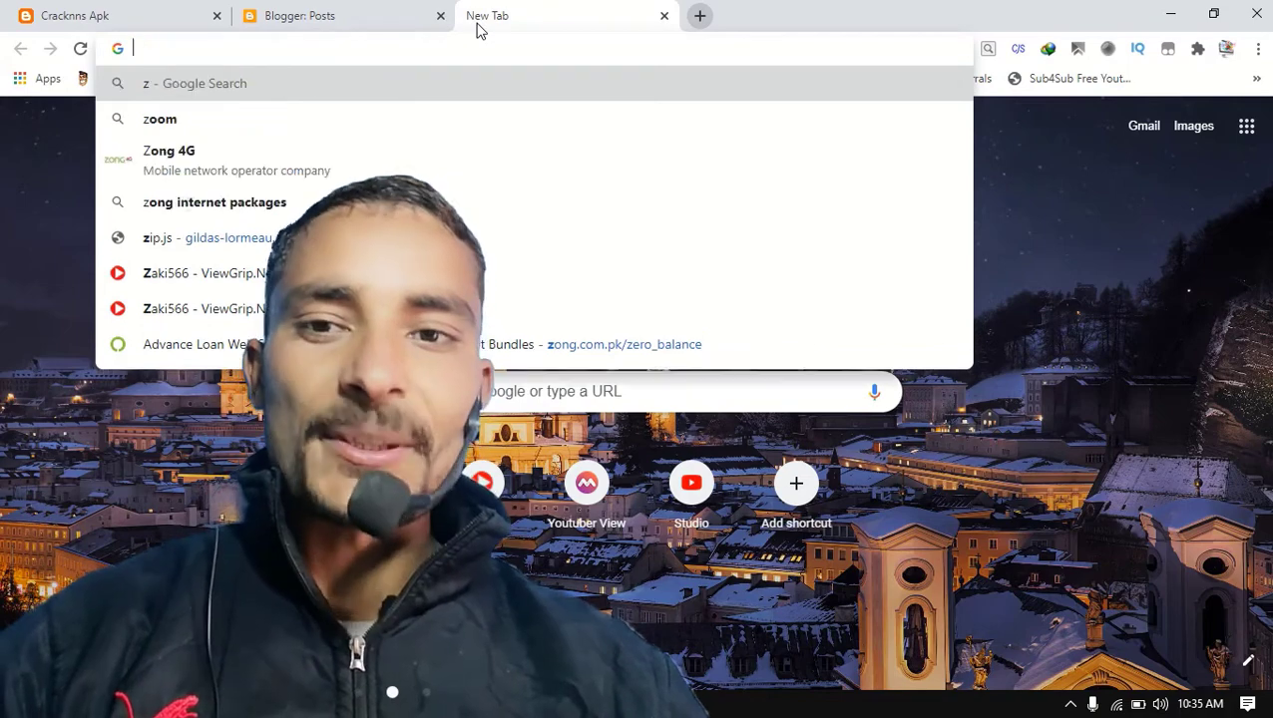
{"action": "type", "text": "na"}
{"action": "key", "text": "Return"}
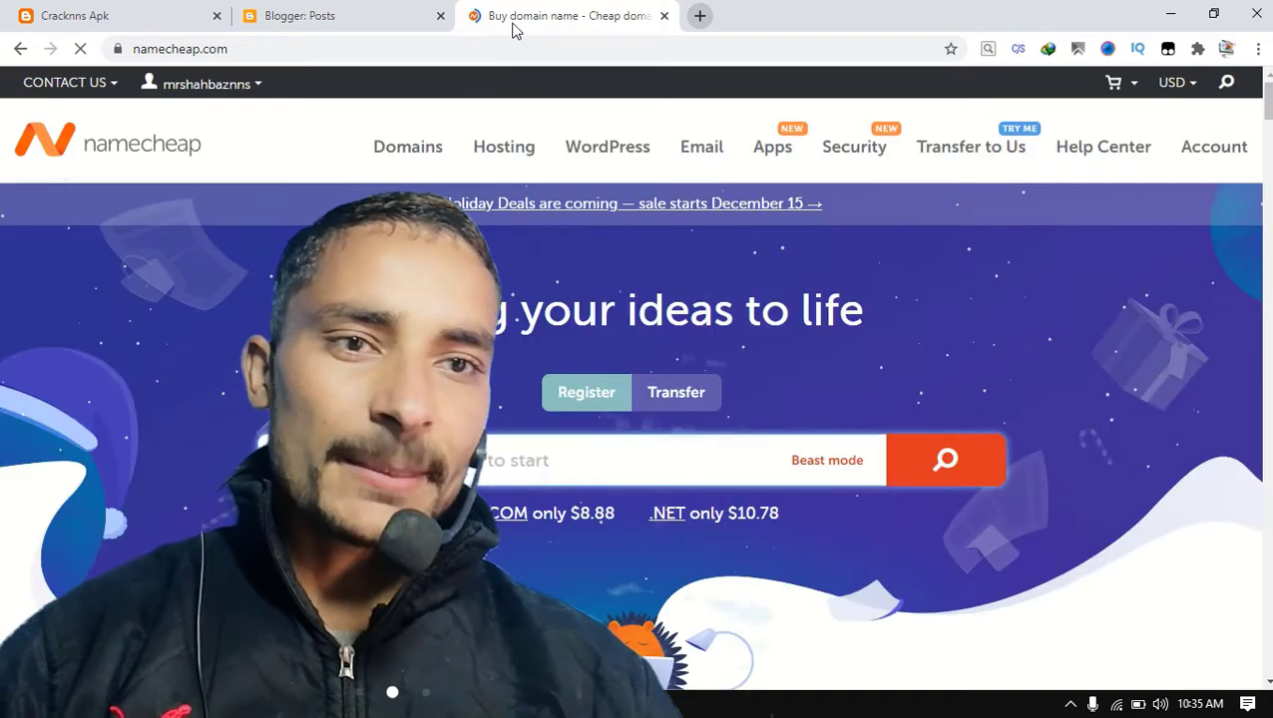
{"action": "mouse_move", "coordinate": [1208, 156]}
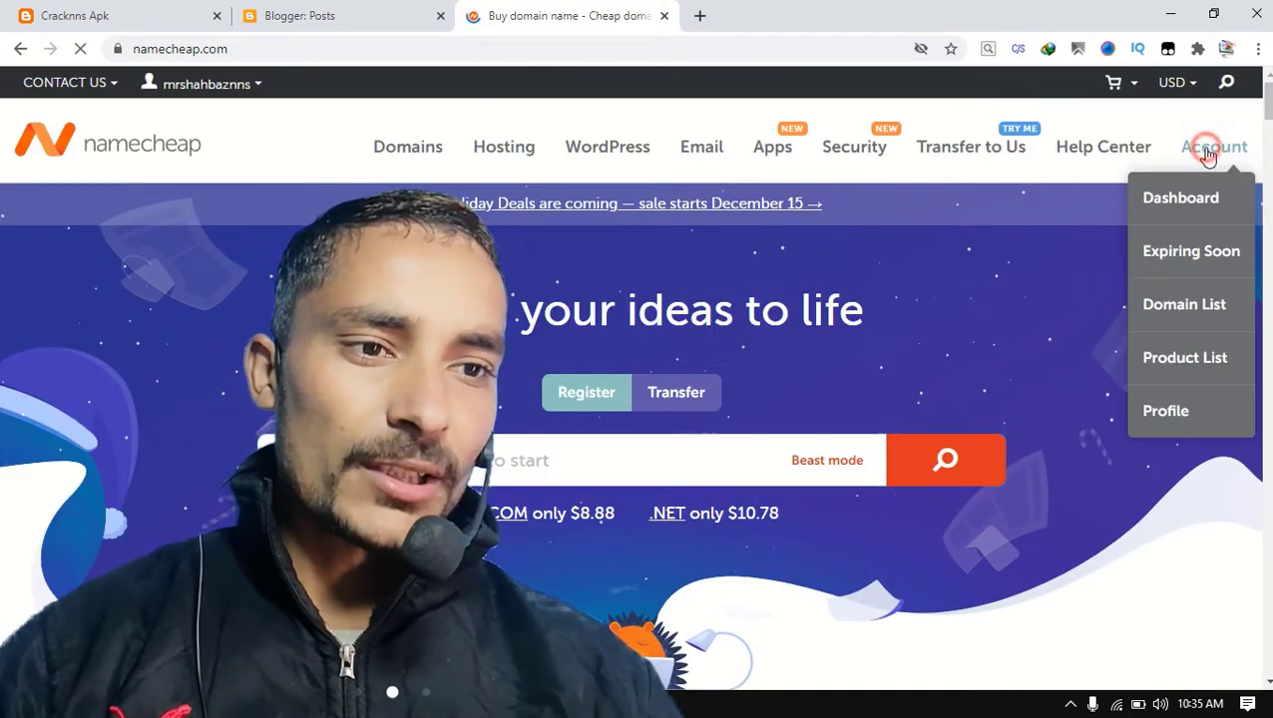
{"action": "left_click", "coordinate": [1195, 199]}
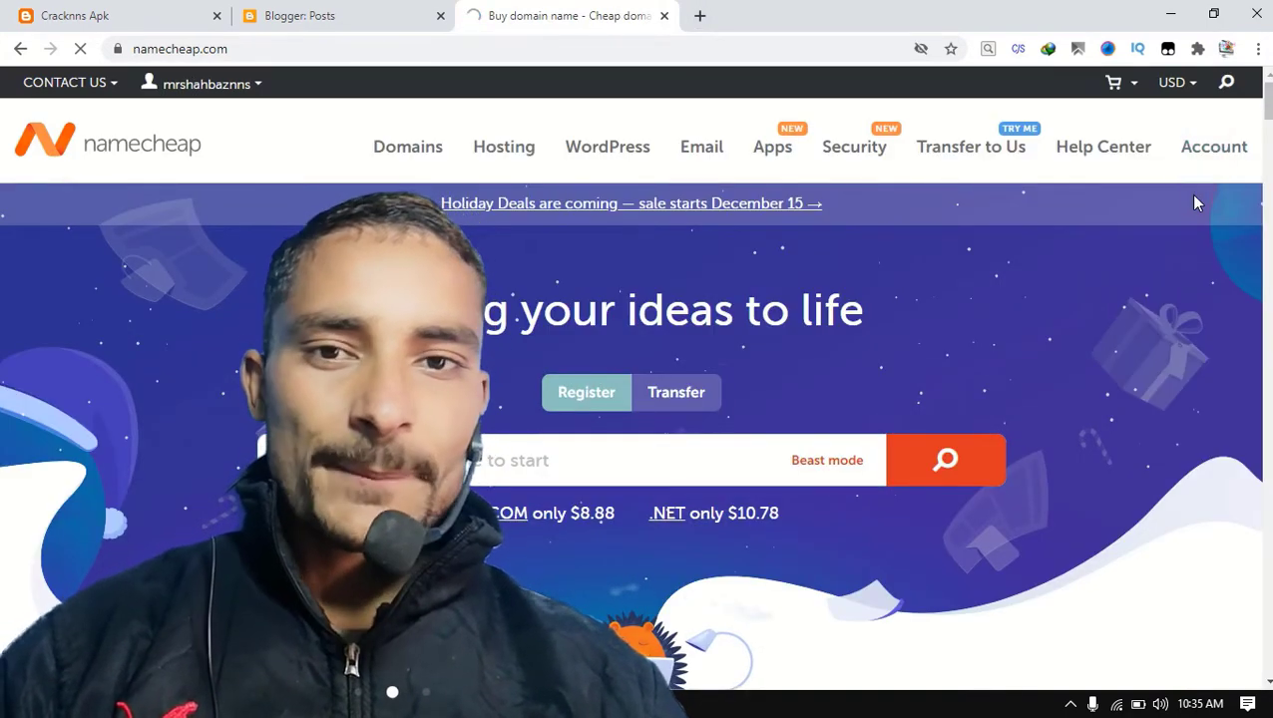
{"action": "left_click", "coordinate": [366, 8]}
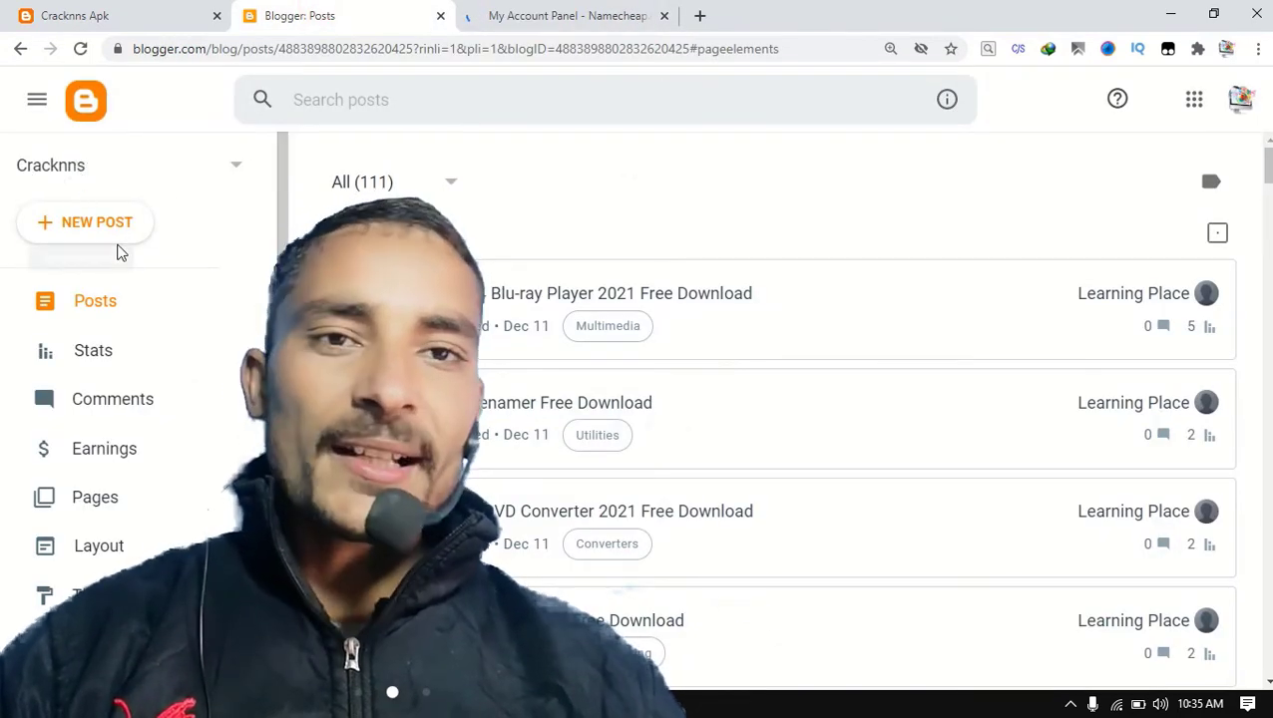
{"action": "left_click", "coordinate": [39, 104]}
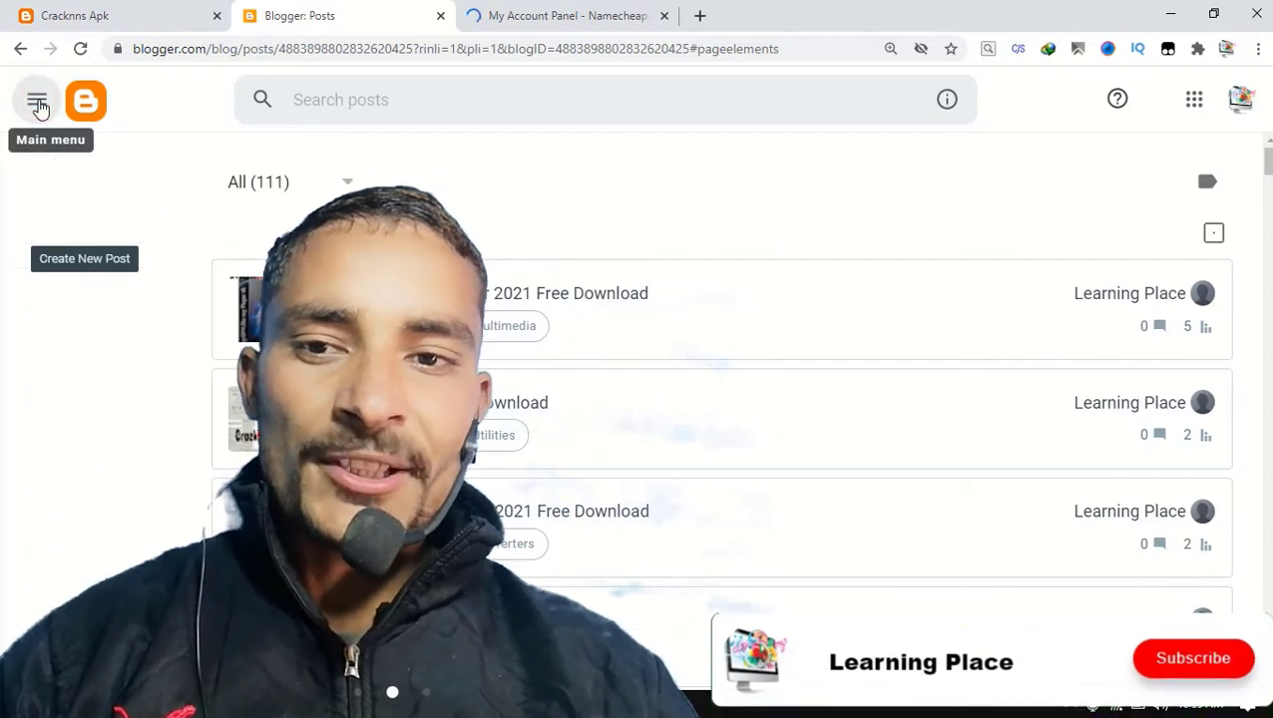
{"action": "left_click", "coordinate": [37, 102]}
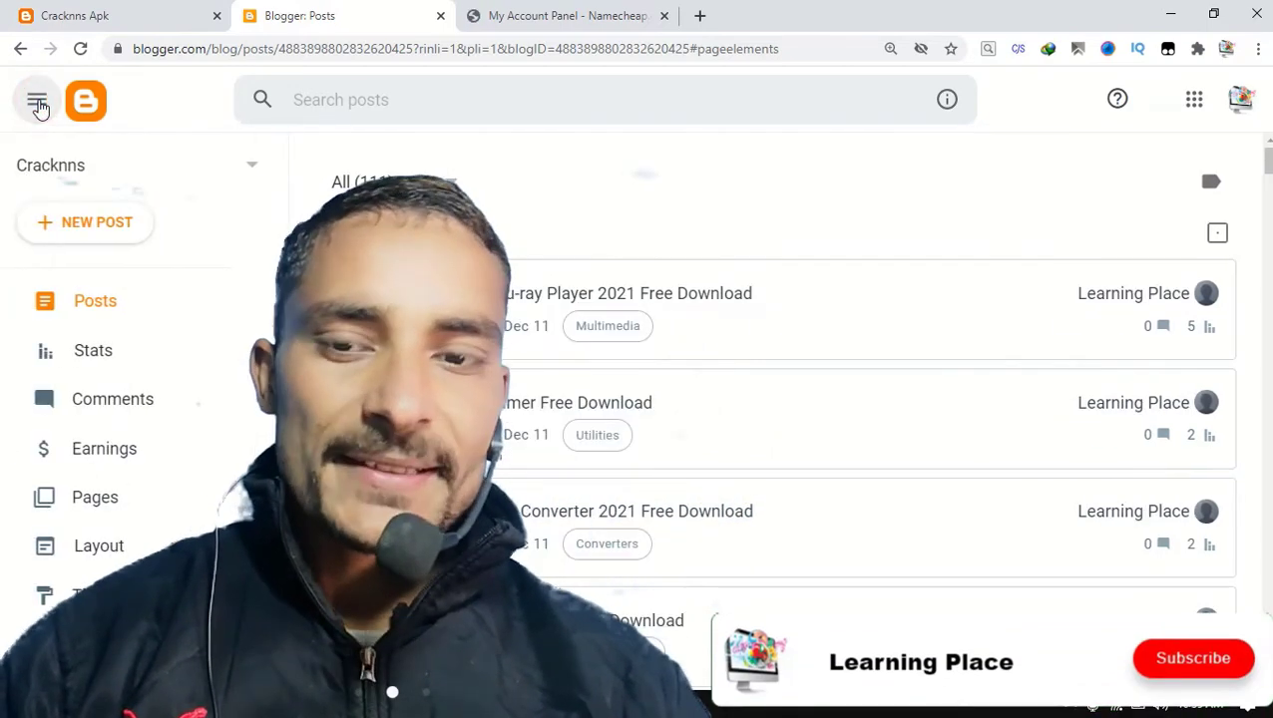
{"action": "scroll", "coordinate": [74, 446], "scroll_direction": "down", "scroll_amount": 2}
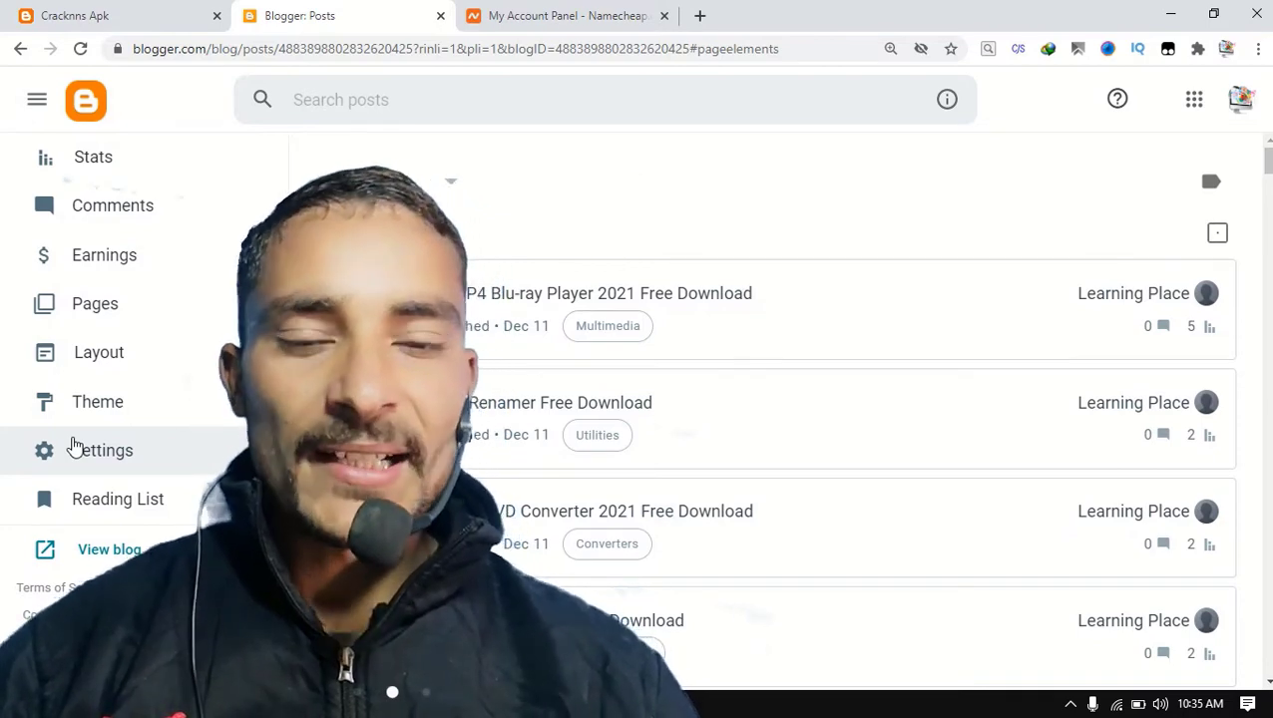
{"action": "scroll", "coordinate": [116, 369], "scroll_direction": "up", "scroll_amount": 3}
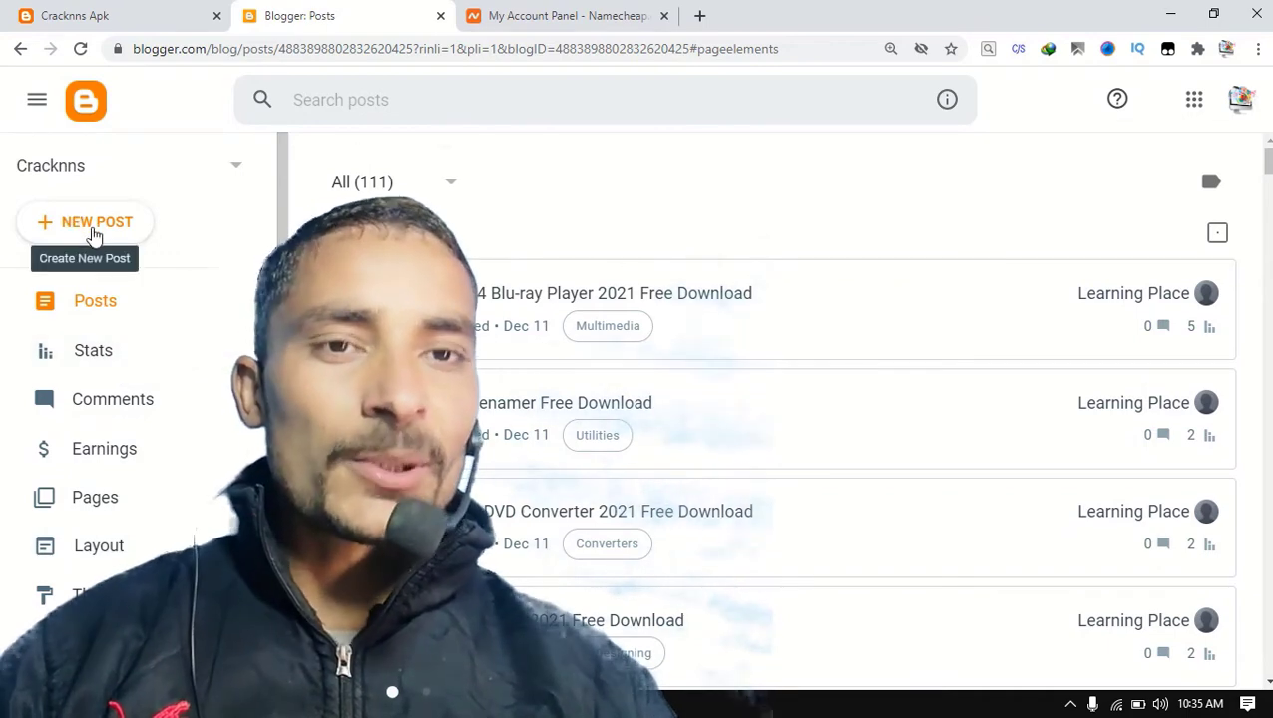
Create a new blog titled Mac with the address macnns.blogspot.com.
{"action": "left_click", "coordinate": [166, 164]}
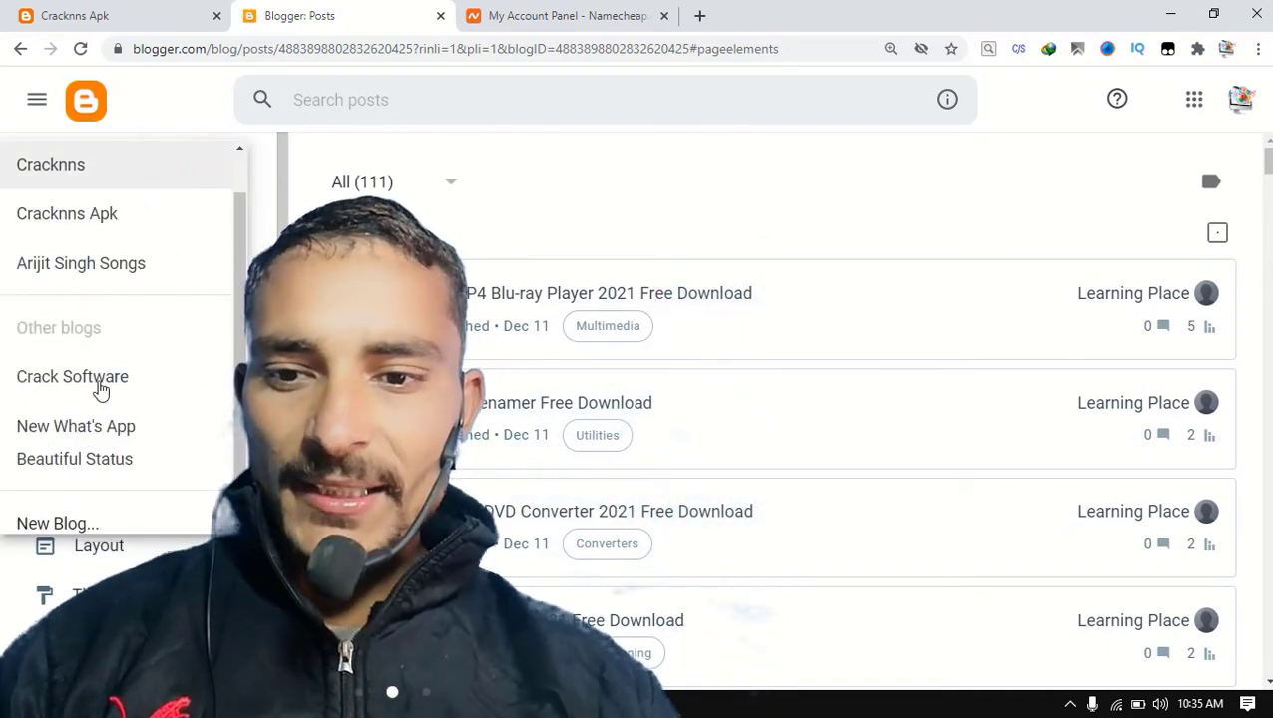
{"action": "left_click", "coordinate": [83, 510]}
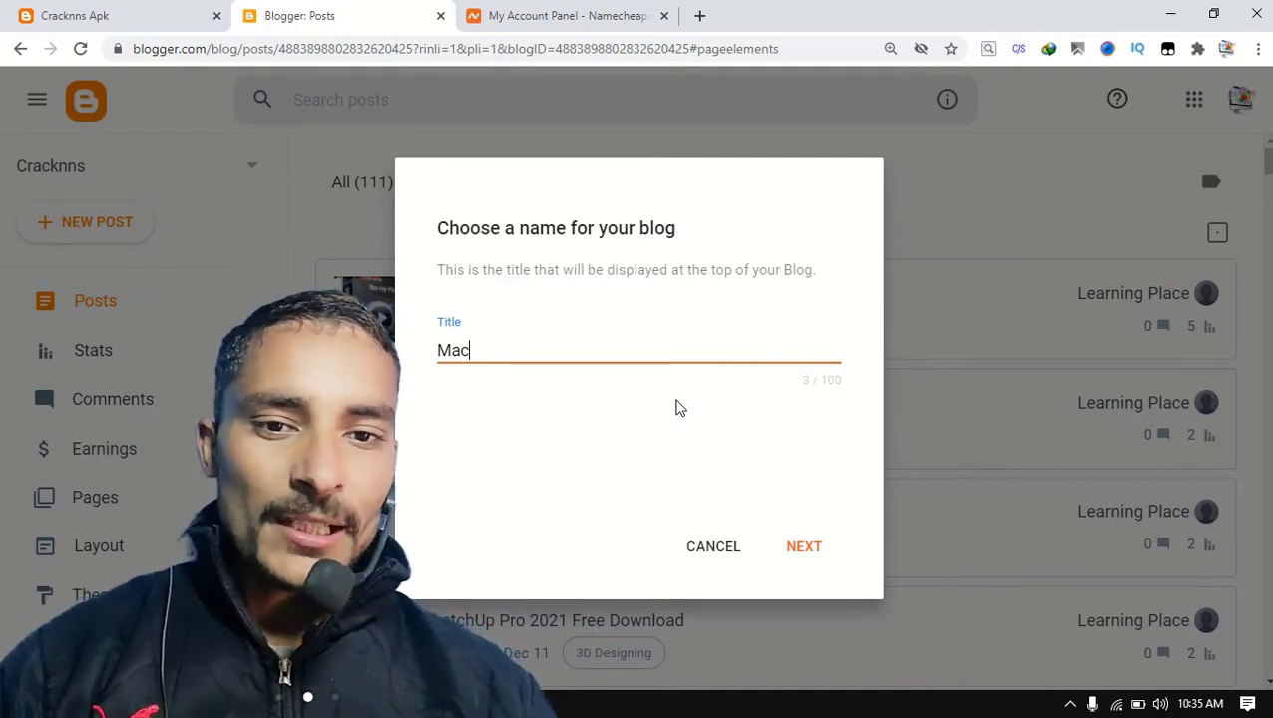
{"action": "left_click", "coordinate": [802, 572]}
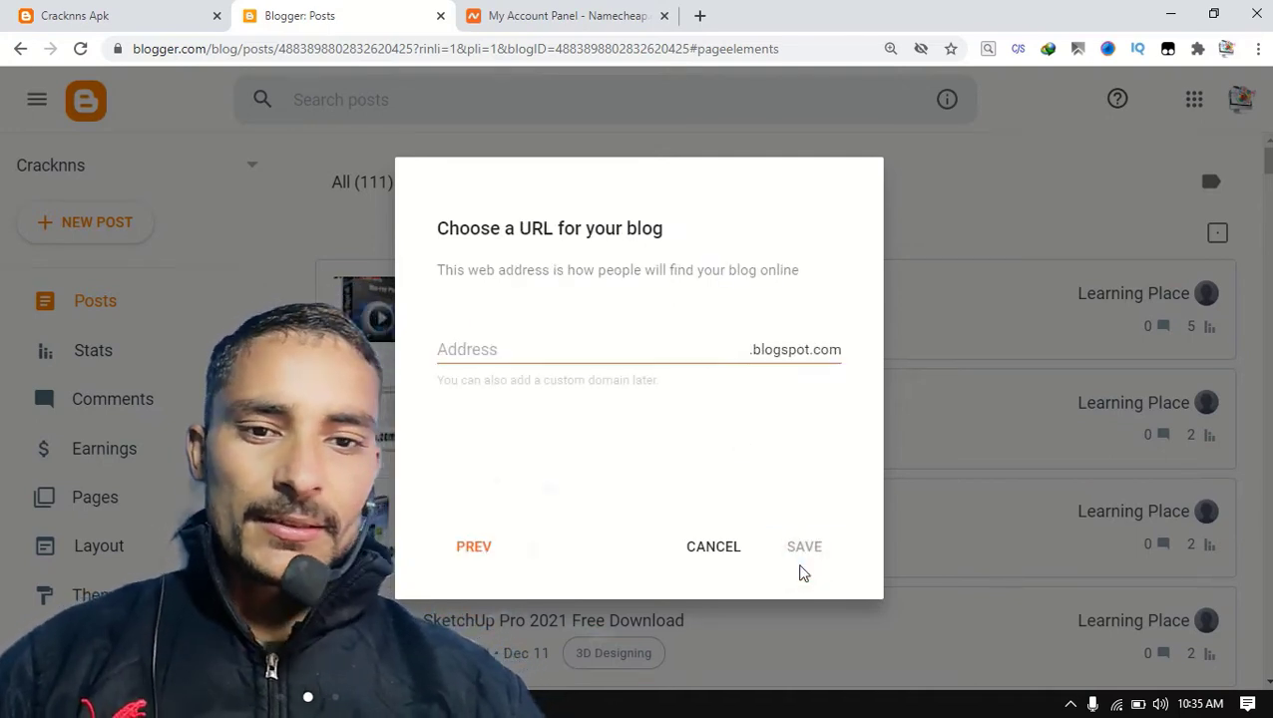
{"action": "left_click", "coordinate": [655, 350]}
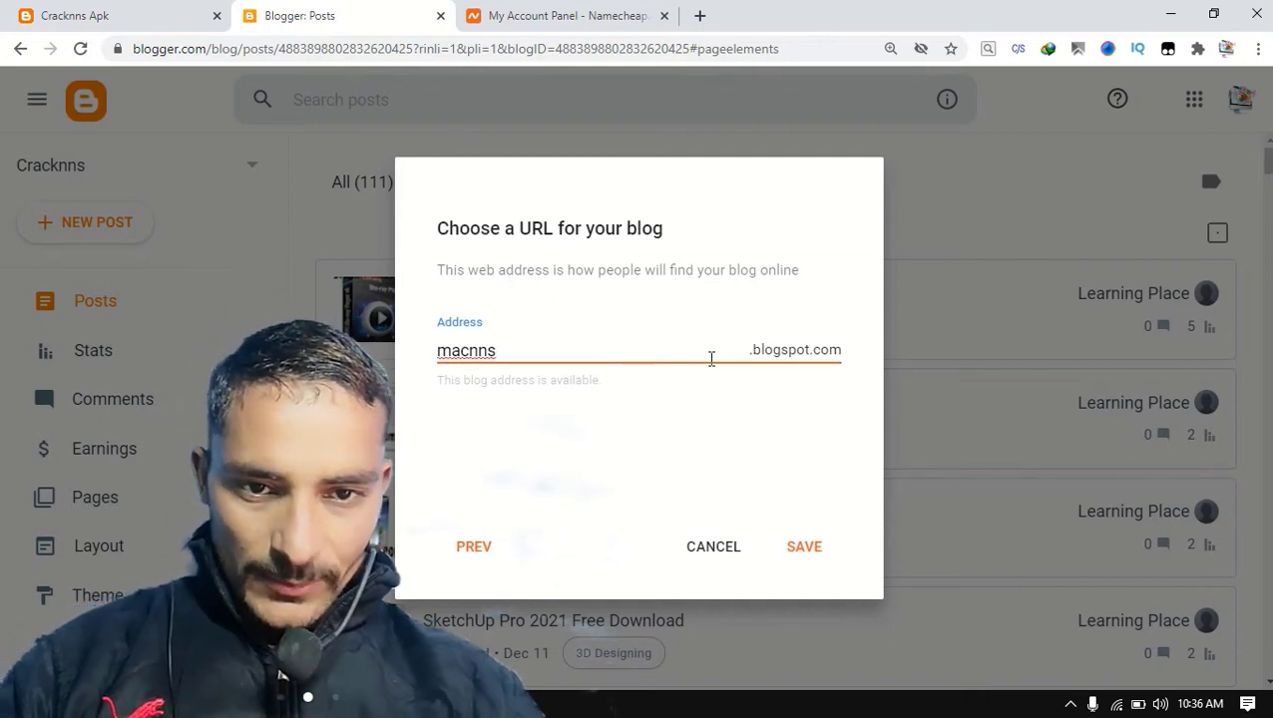
{"action": "left_click", "coordinate": [803, 545]}
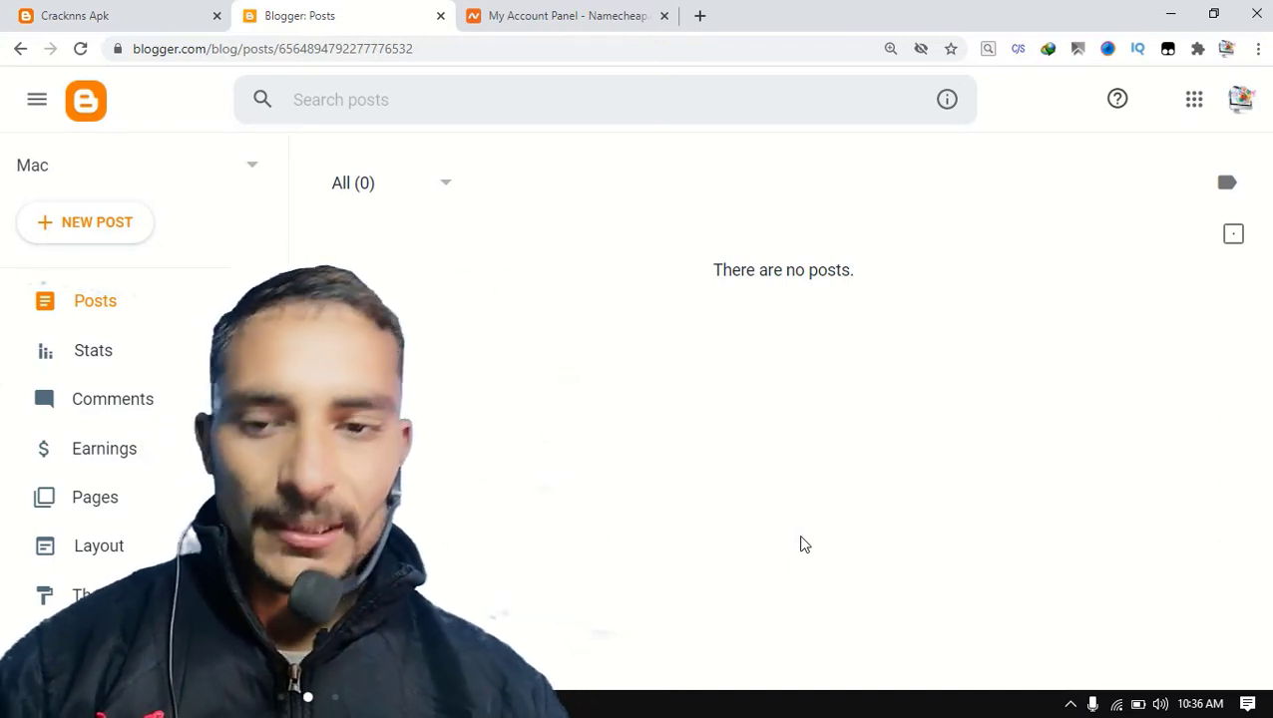
In the Mac blog's publishing settings, set the custom domain to mac.cracknns.com and save it.
{"action": "scroll", "coordinate": [148, 466], "scroll_direction": "down", "scroll_amount": 1}
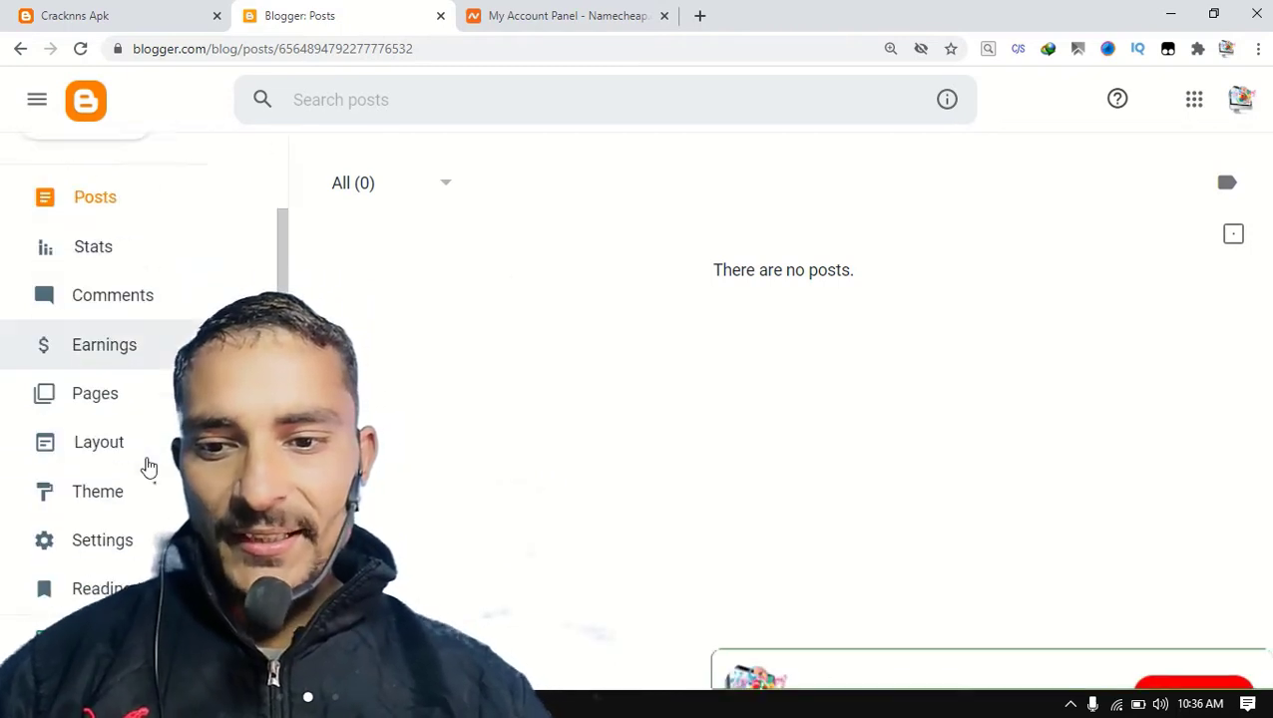
{"action": "scroll", "coordinate": [147, 466], "scroll_direction": "down", "scroll_amount": 1}
{"action": "left_click", "coordinate": [135, 464]}
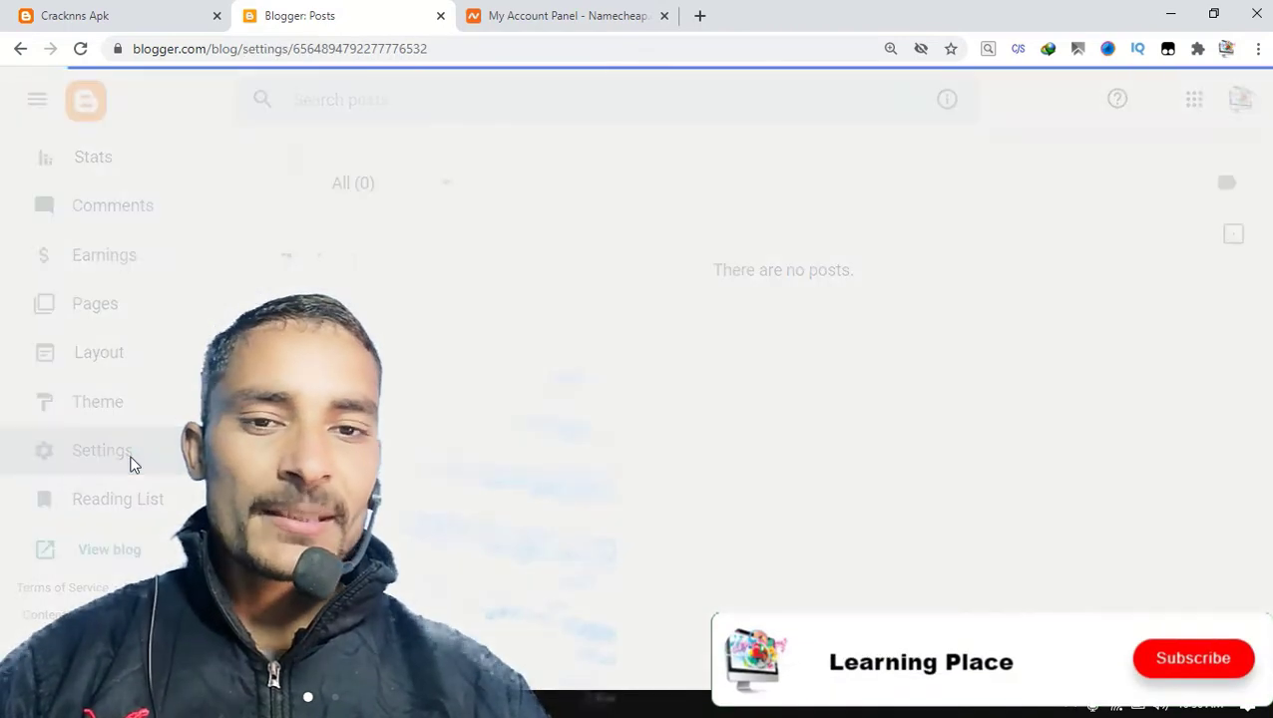
{"action": "scroll", "coordinate": [489, 448], "scroll_direction": "down", "scroll_amount": 3}
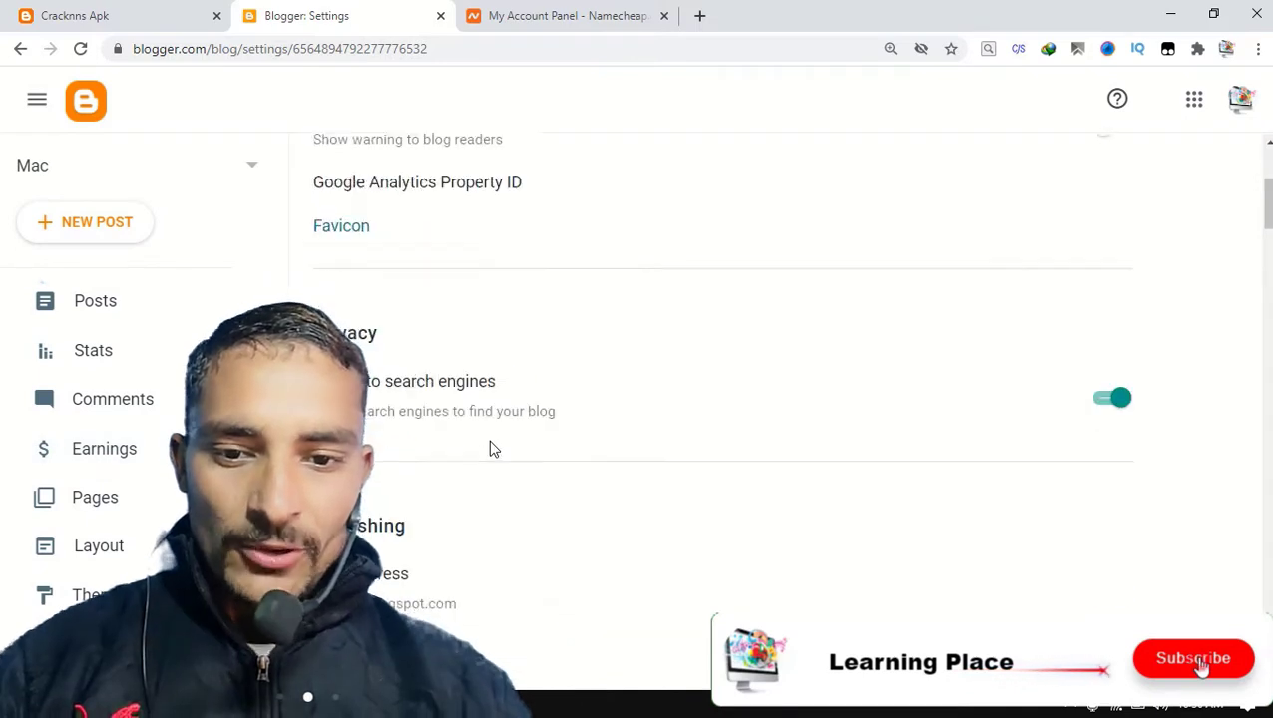
{"action": "scroll", "coordinate": [490, 448], "scroll_direction": "down", "scroll_amount": 4}
{"action": "scroll", "coordinate": [489, 446], "scroll_direction": "up", "scroll_amount": 1}
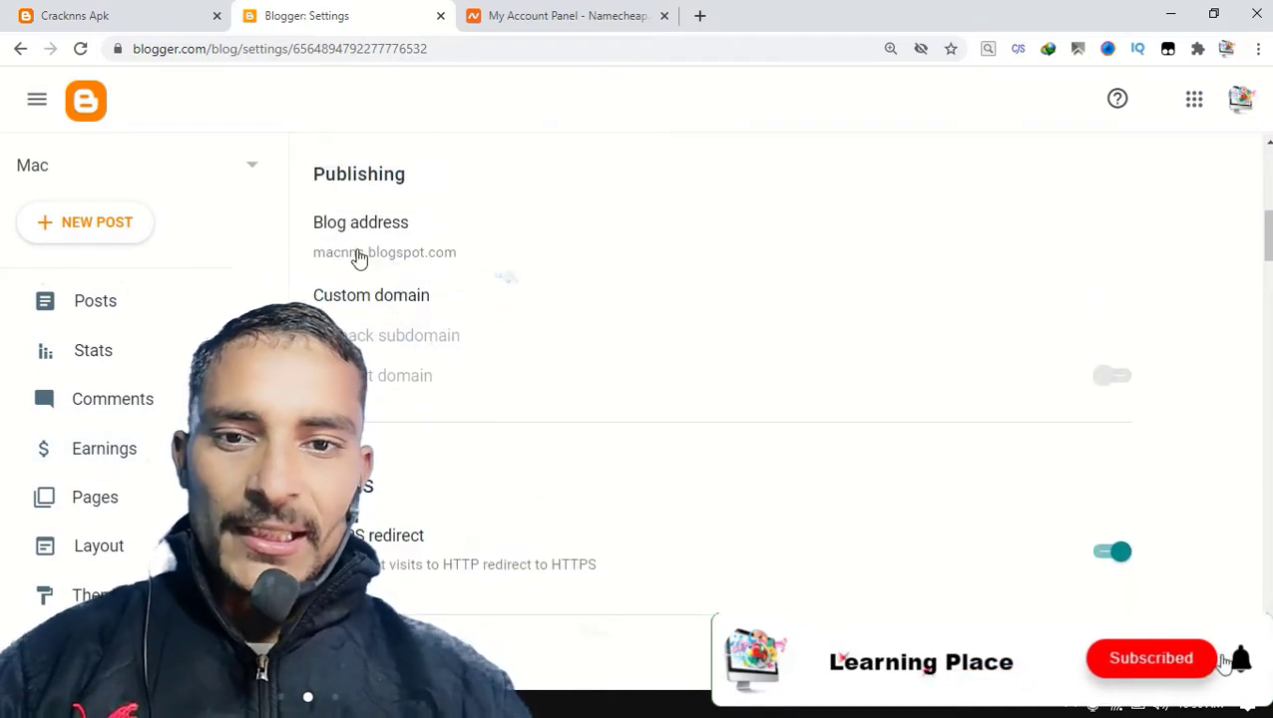
{"action": "left_click", "coordinate": [399, 305]}
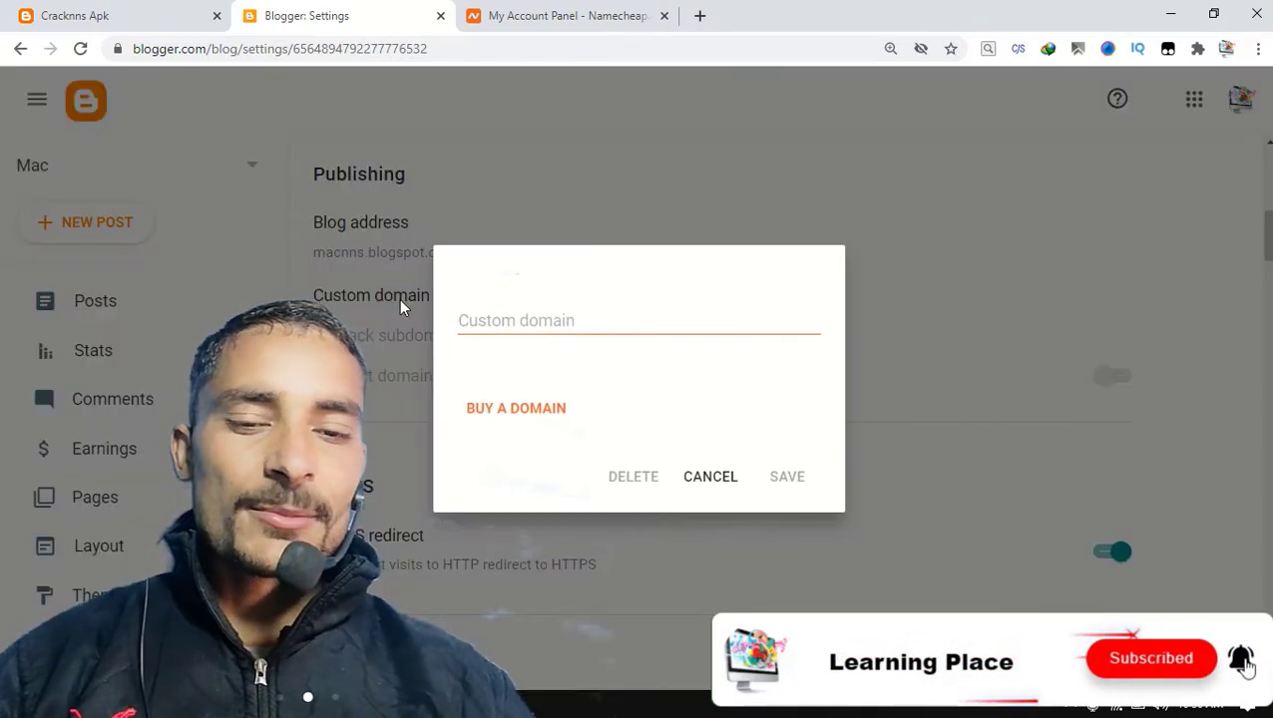
{"action": "left_click", "coordinate": [544, 316]}
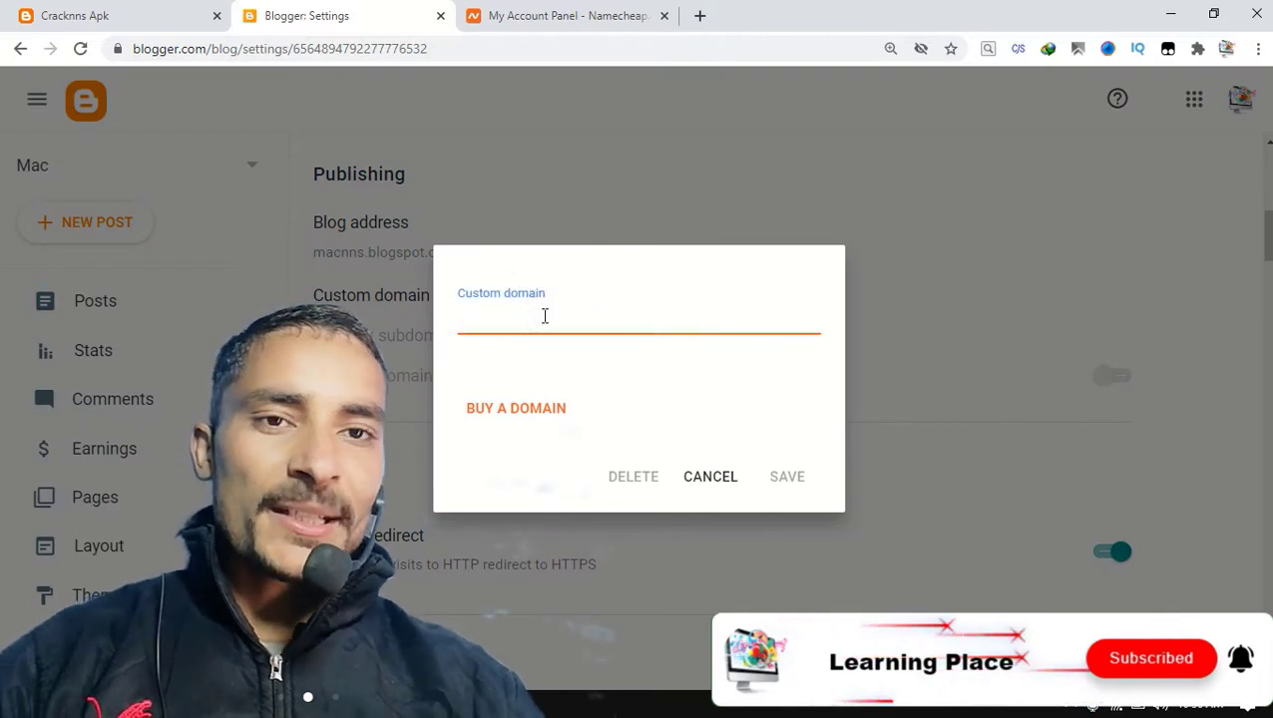
{"action": "type", "text": "mac."}
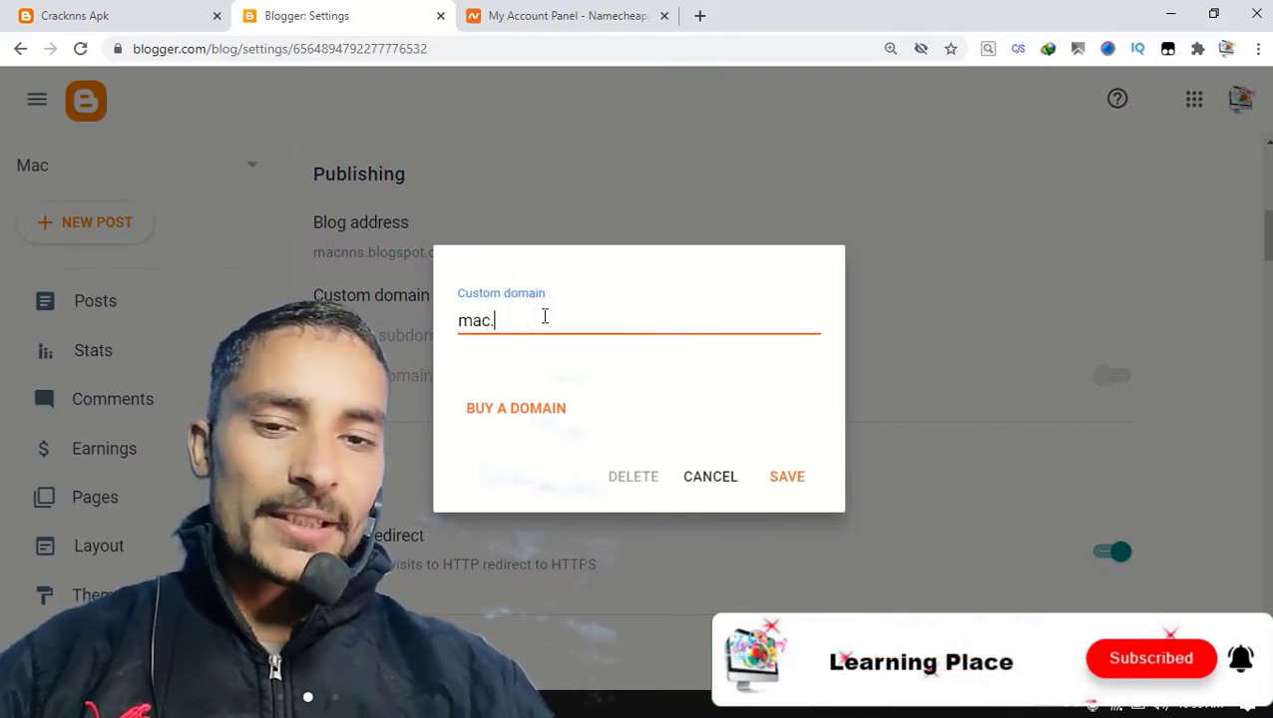
{"action": "type", "text": "cracknns.com"}
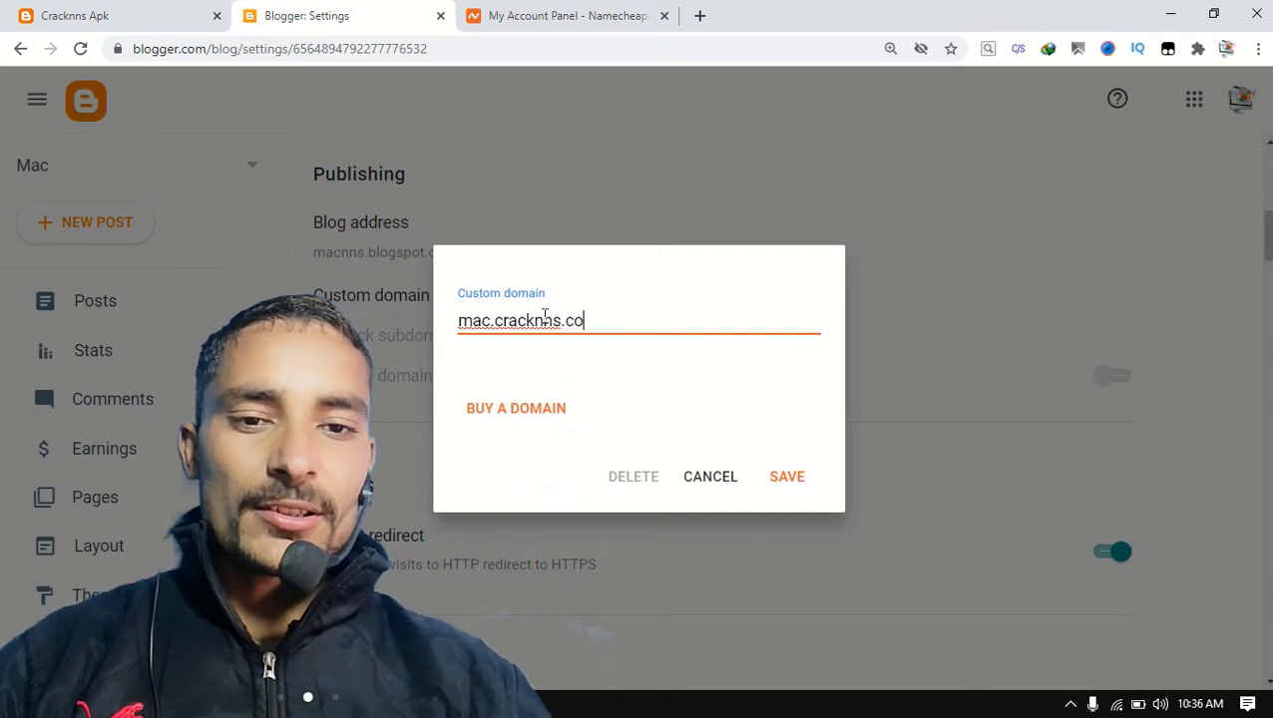
{"action": "left_click", "coordinate": [798, 475]}
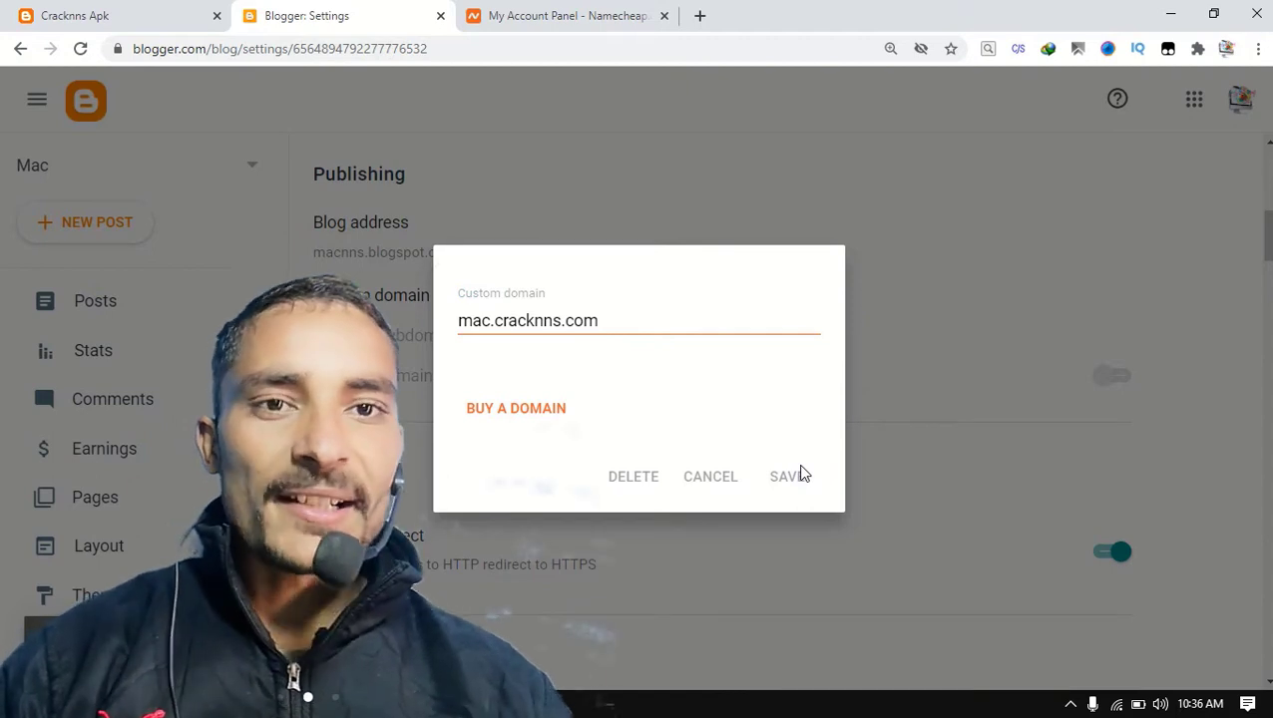
{"action": "scroll", "coordinate": [714, 402], "scroll_direction": "down", "scroll_amount": 3}
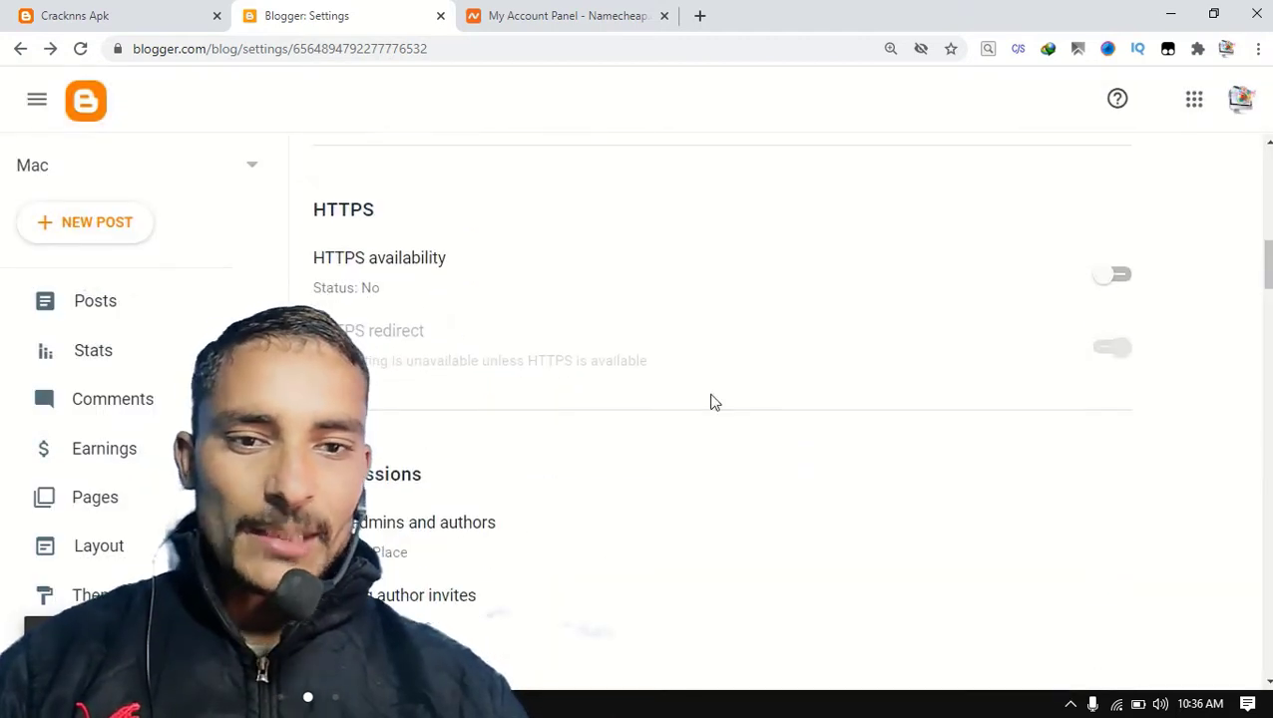
Turn on HTTPS availability and HTTPS redirect for the Mac blog, and view the blog, accepting the redirect to mac.cracknns.com.
{"action": "left_click", "coordinate": [1119, 276]}
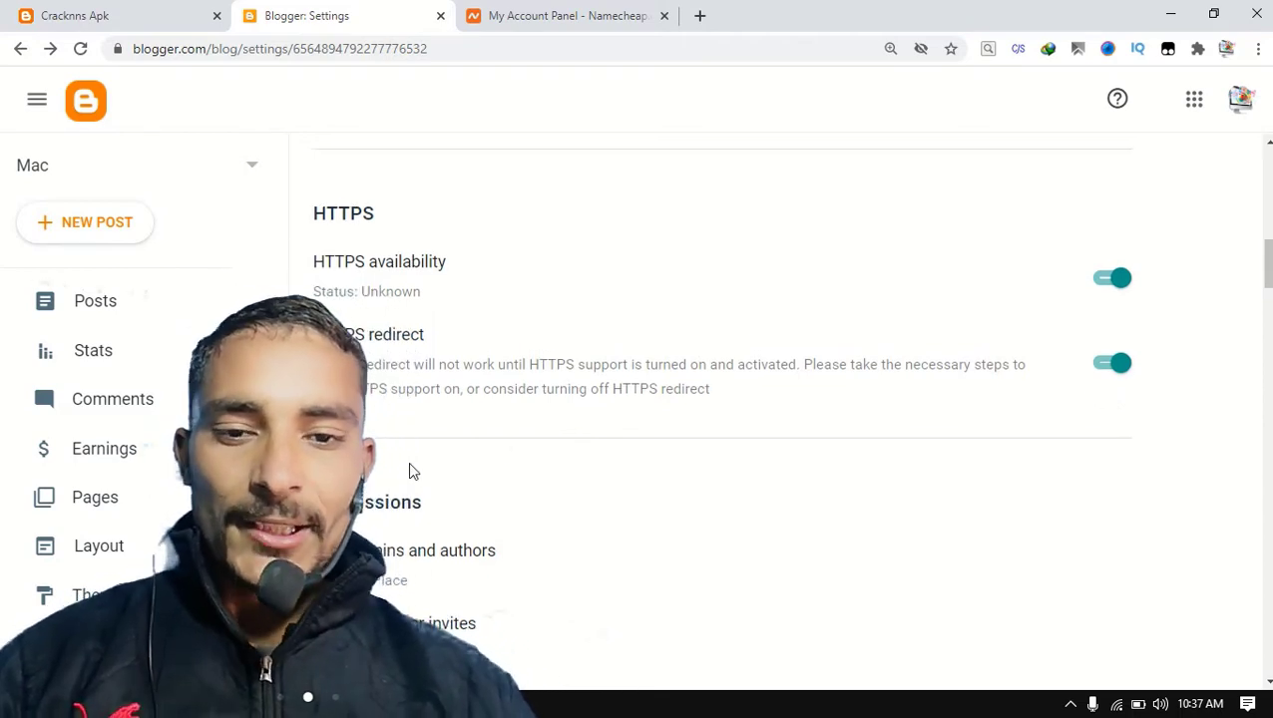
{"action": "scroll", "coordinate": [408, 462], "scroll_direction": "up", "scroll_amount": 2}
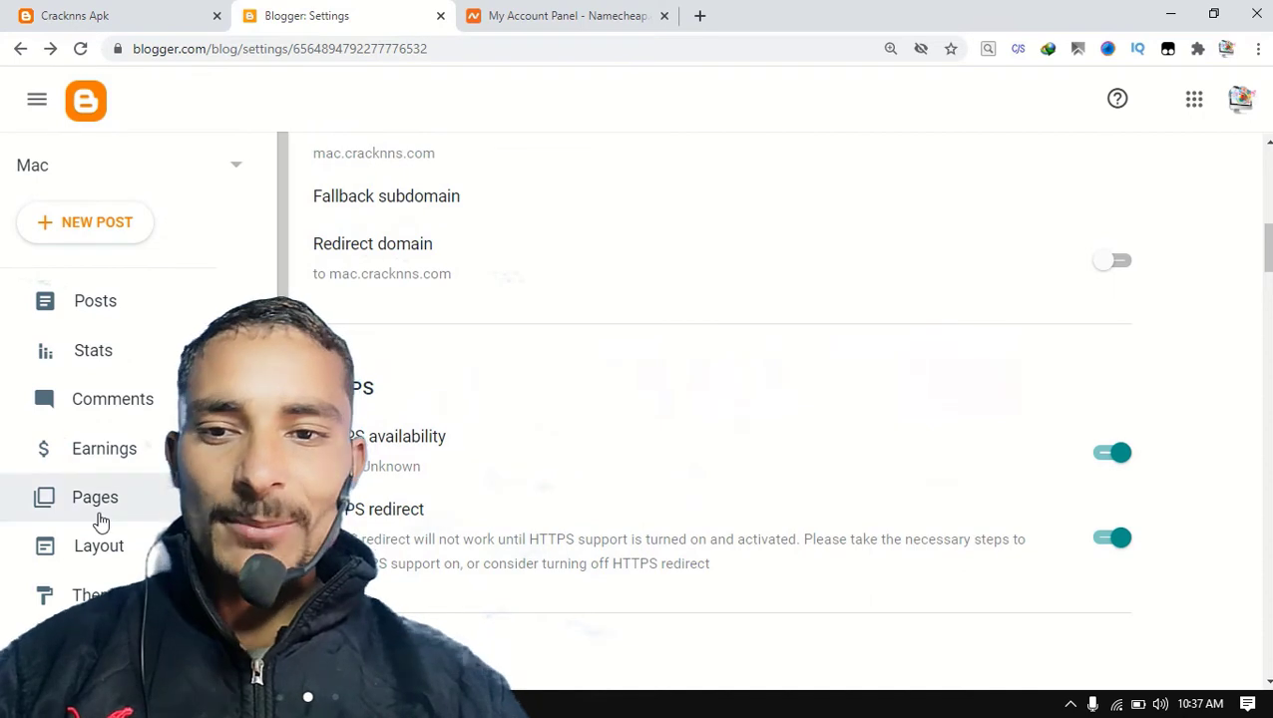
{"action": "scroll", "coordinate": [97, 539], "scroll_direction": "down", "scroll_amount": 2}
{"action": "left_click", "coordinate": [105, 550]}
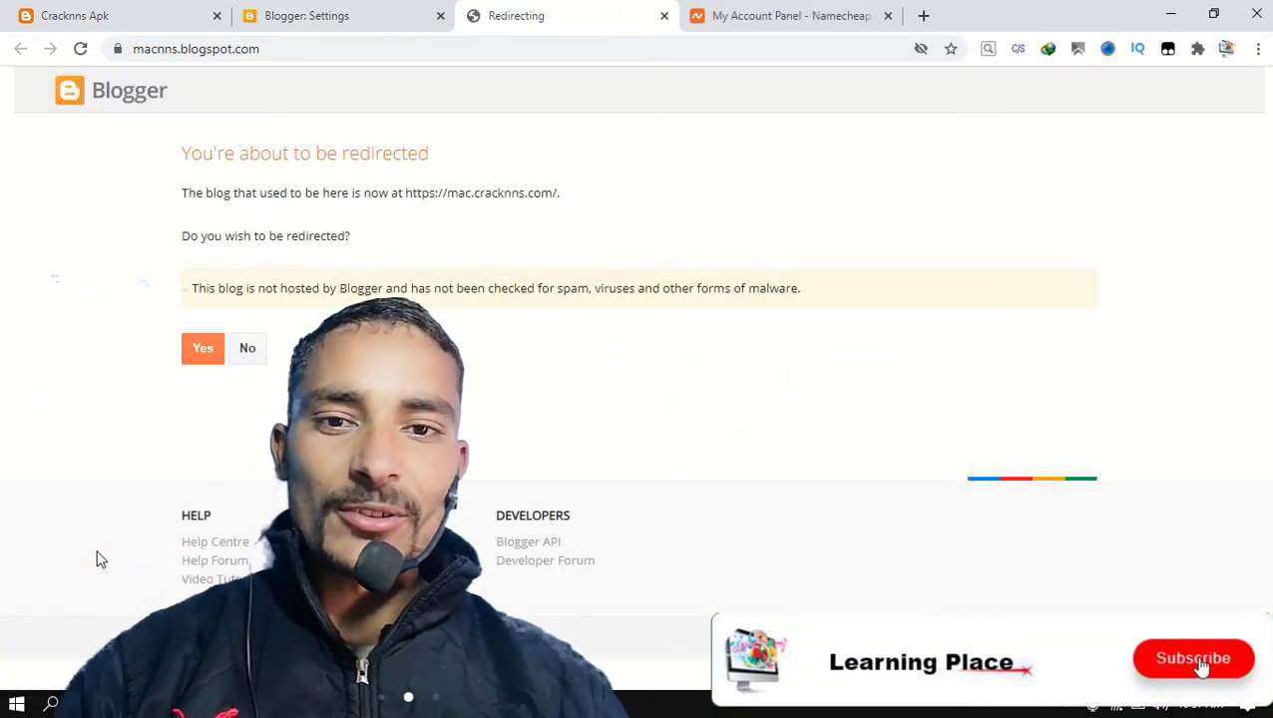
{"action": "left_click", "coordinate": [200, 355]}
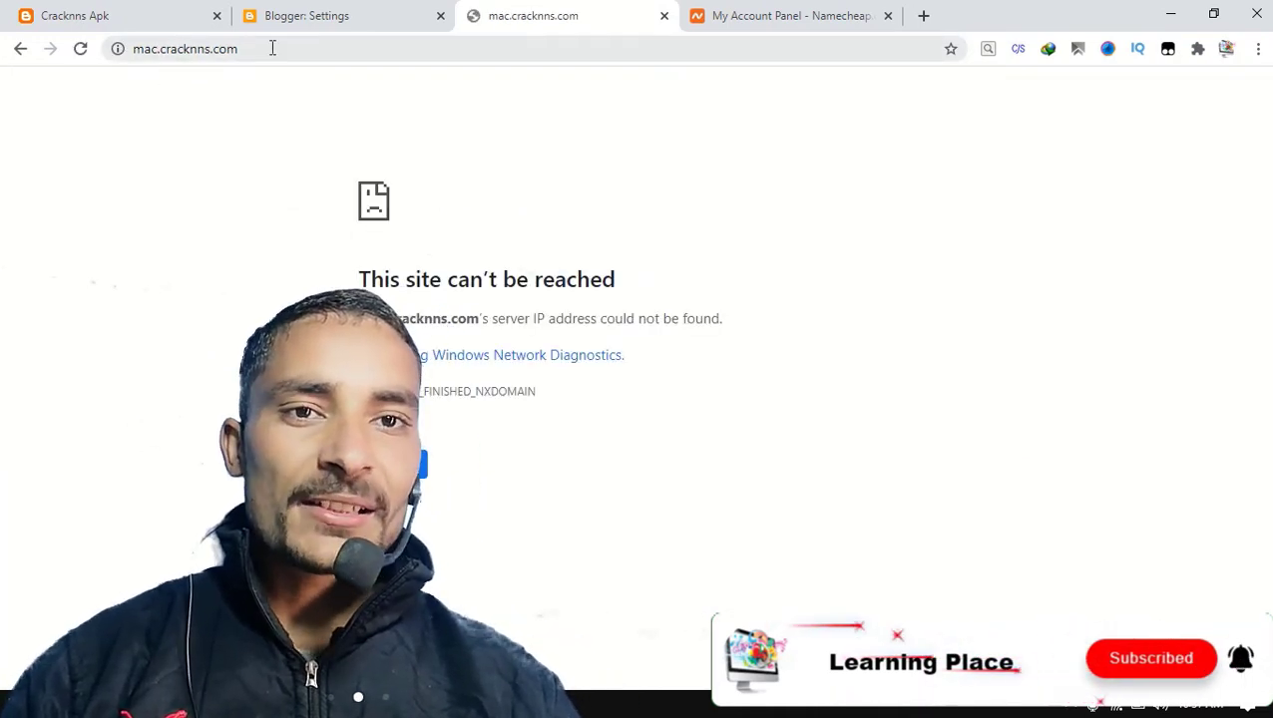
In the Namecheap account, open the Advanced DNS host records of the cracknns.com domain.
{"action": "left_click", "coordinate": [735, 7]}
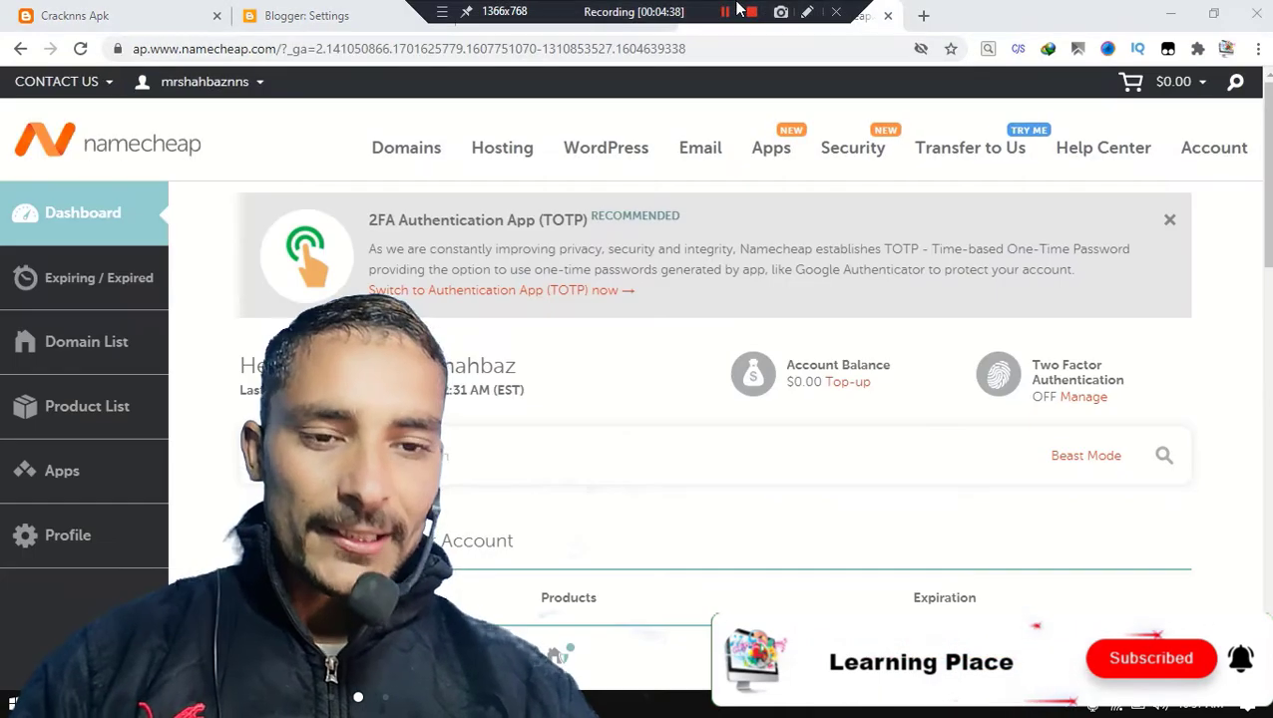
{"action": "scroll", "coordinate": [764, 412], "scroll_direction": "down", "scroll_amount": 1}
{"action": "scroll", "coordinate": [764, 412], "scroll_direction": "down", "scroll_amount": 4}
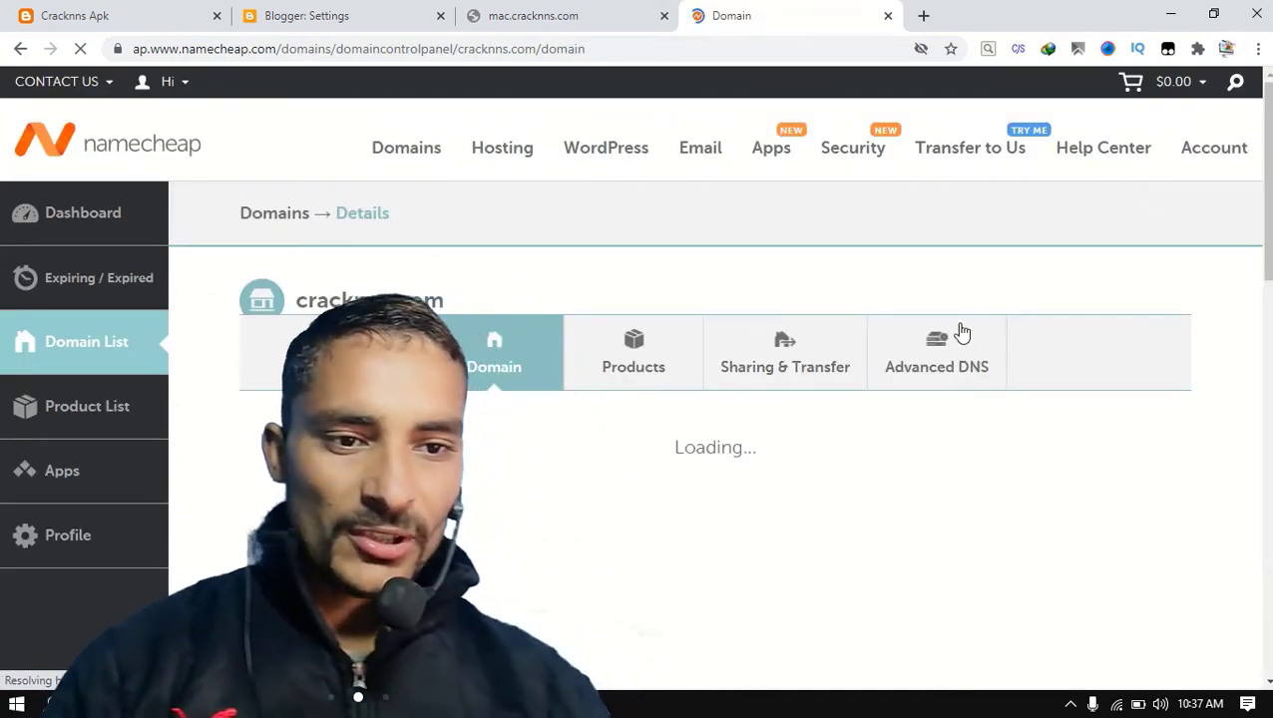
{"action": "left_click", "coordinate": [906, 368]}
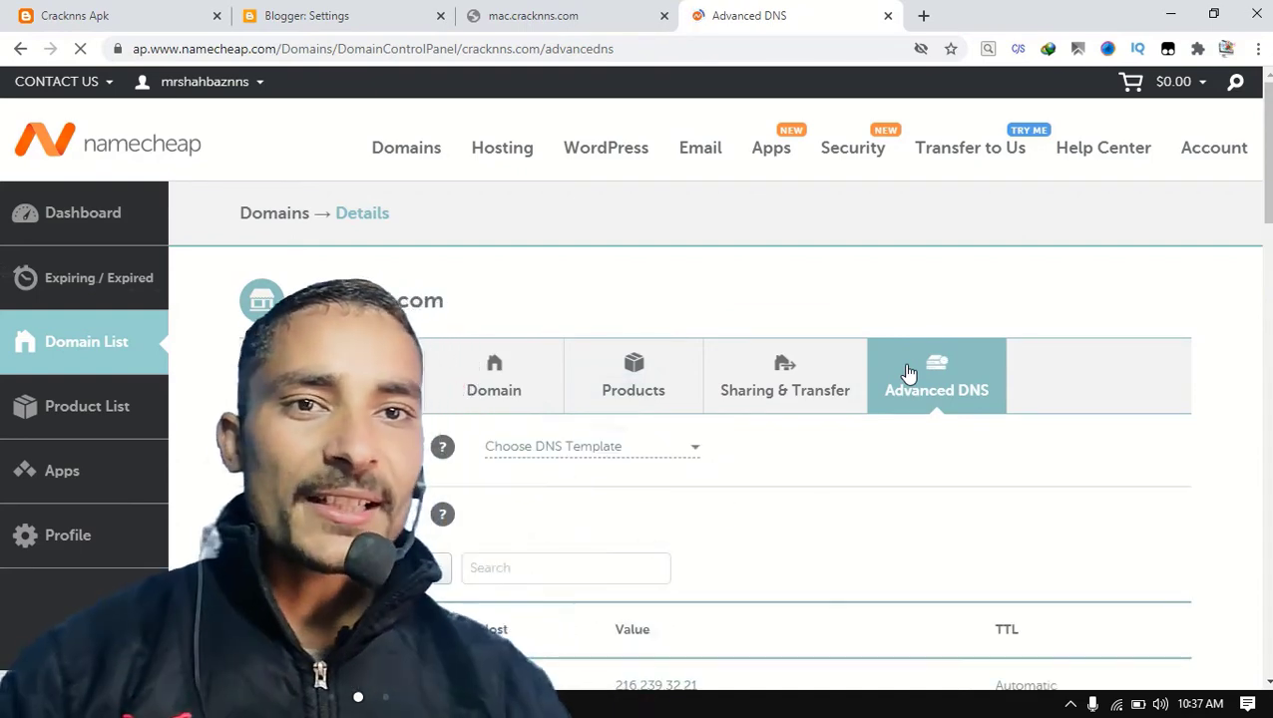
{"action": "scroll", "coordinate": [908, 372], "scroll_direction": "down", "scroll_amount": 3}
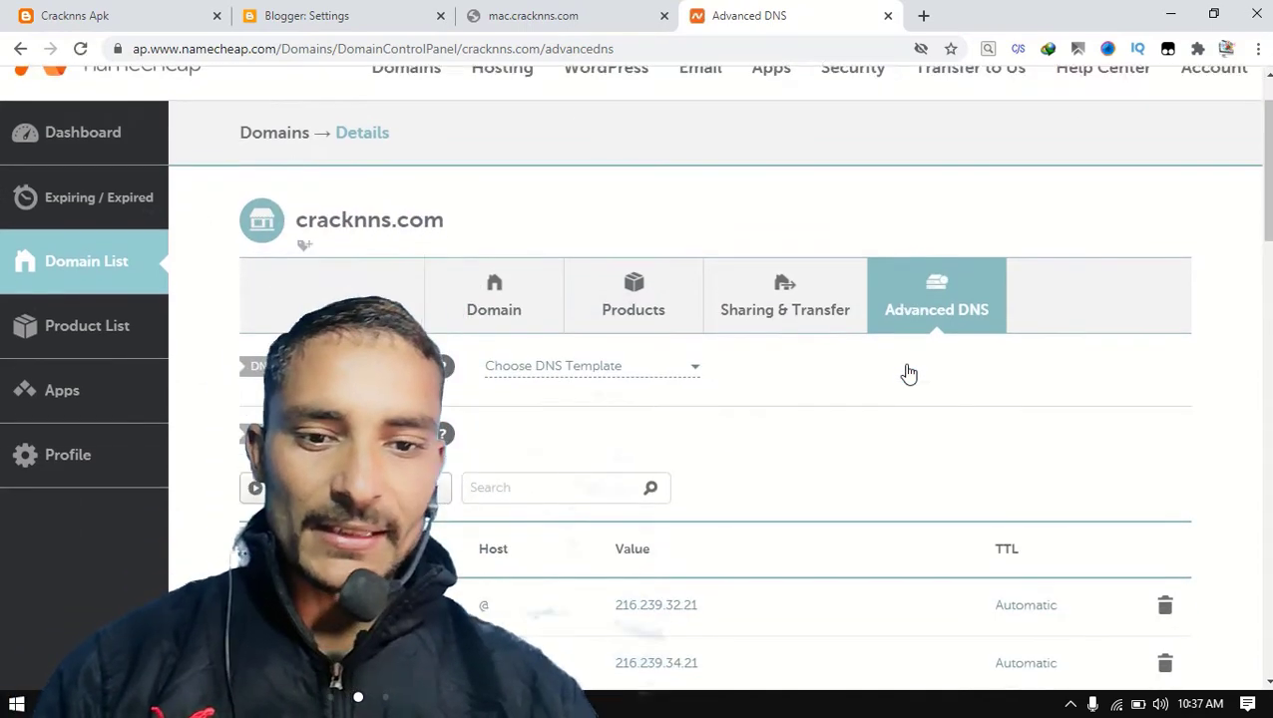
{"action": "scroll", "coordinate": [513, 507], "scroll_direction": "down", "scroll_amount": 2}
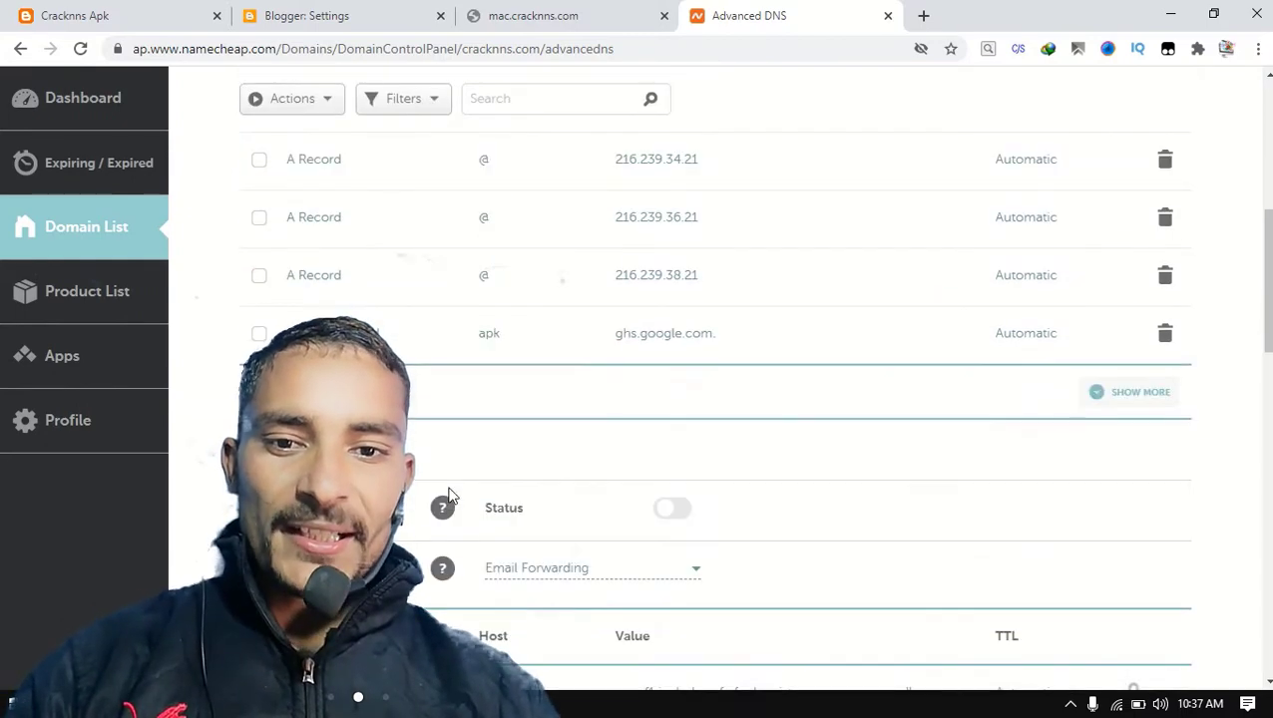
Add a new CNAME host record with the host mac, comparing it with the mac.cracknns.com address.
{"action": "left_click", "coordinate": [372, 397]}
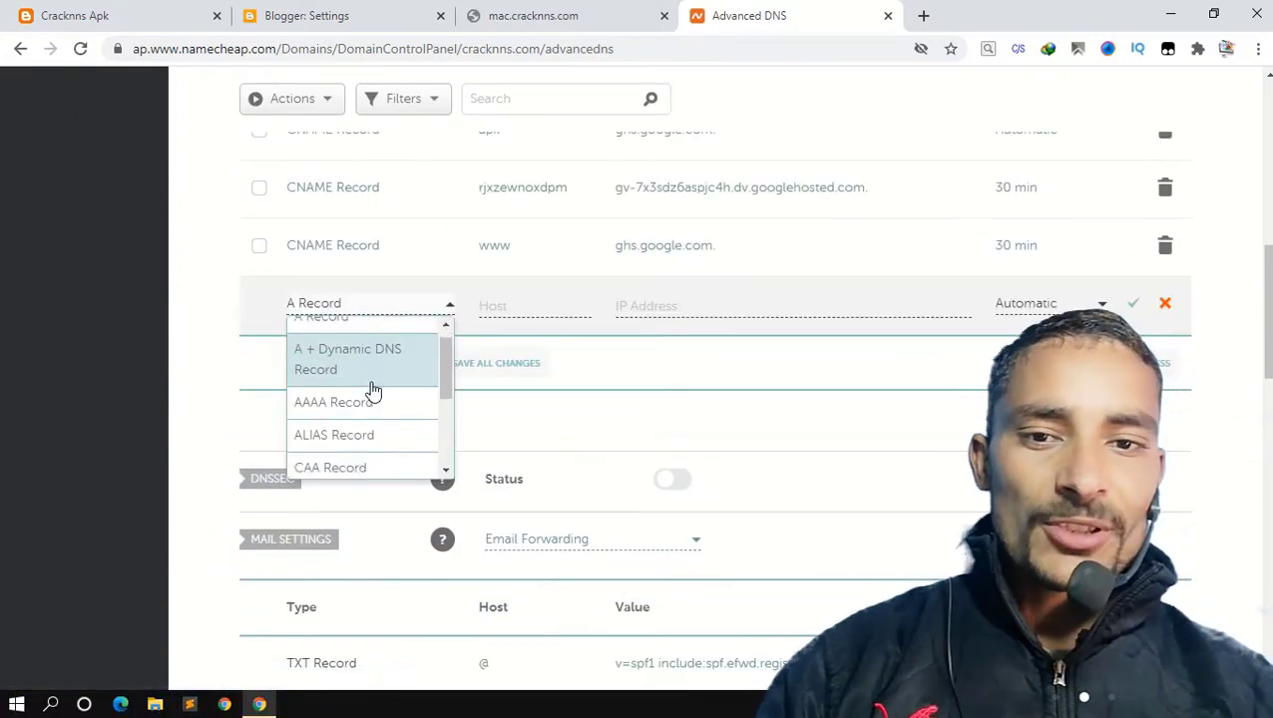
{"action": "scroll", "coordinate": [371, 389], "scroll_direction": "down", "scroll_amount": 1}
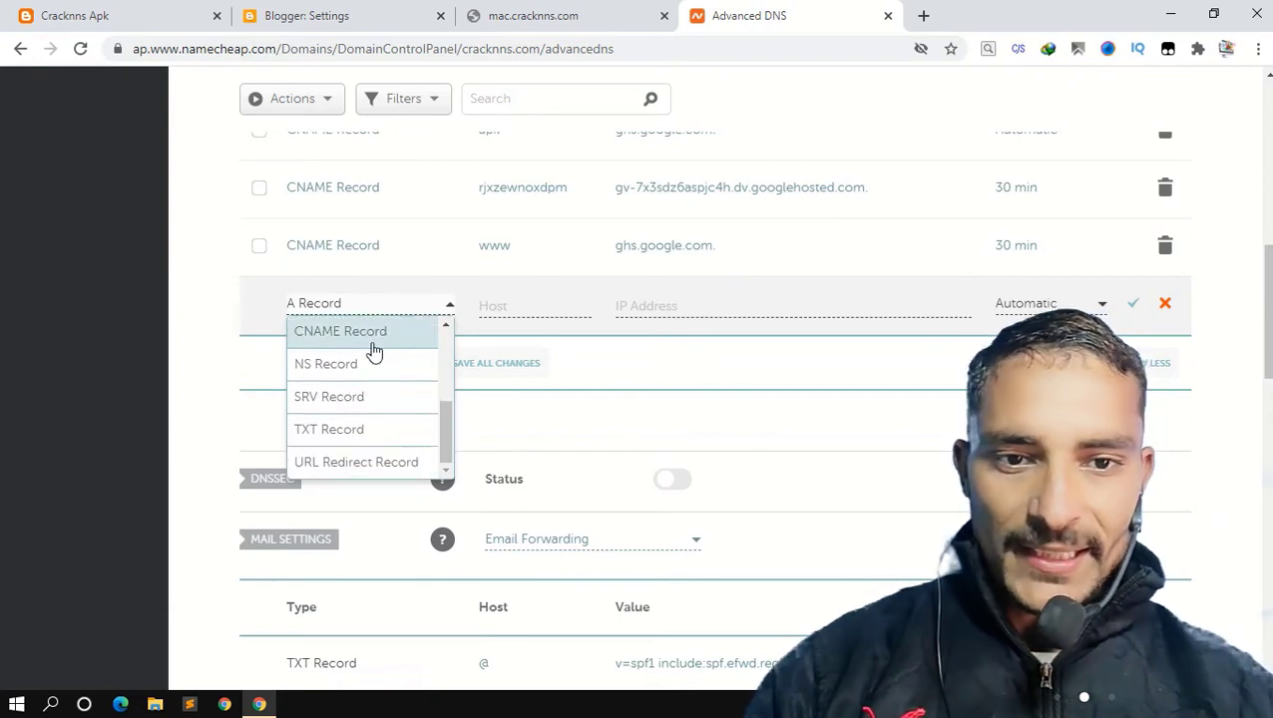
{"action": "left_click", "coordinate": [373, 349]}
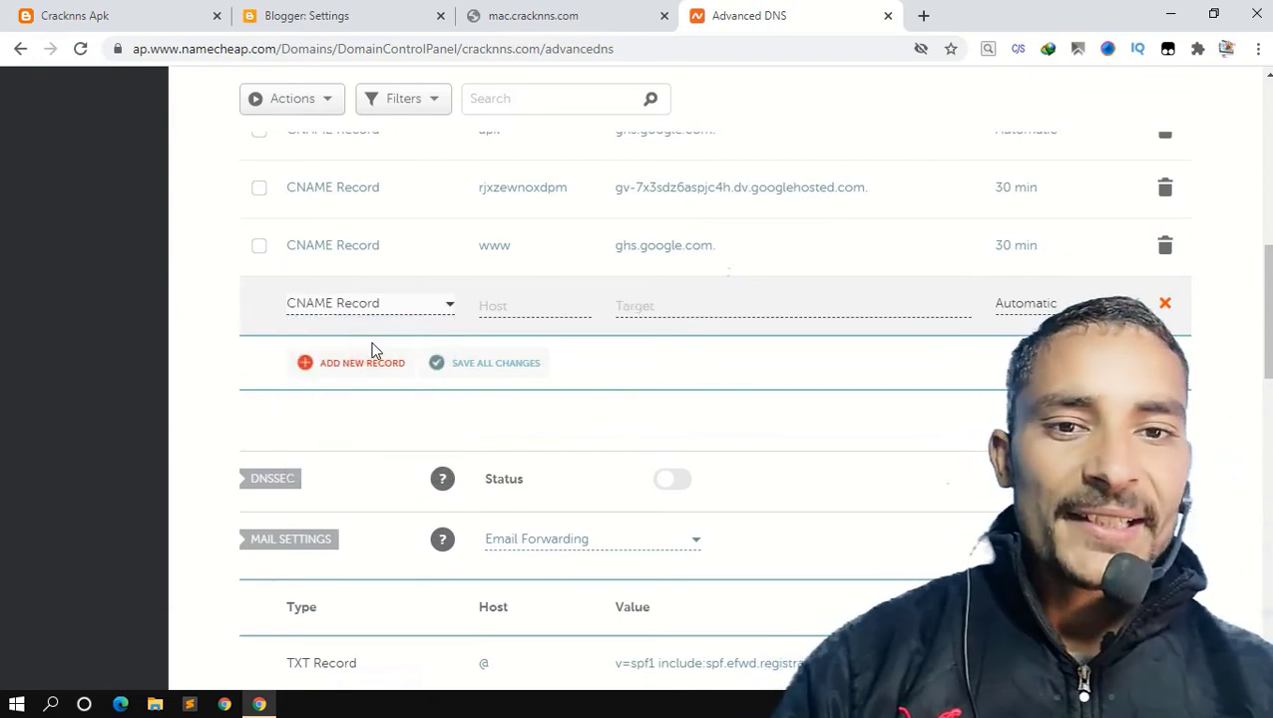
{"action": "scroll", "coordinate": [601, 311], "scroll_direction": "up", "scroll_amount": 2}
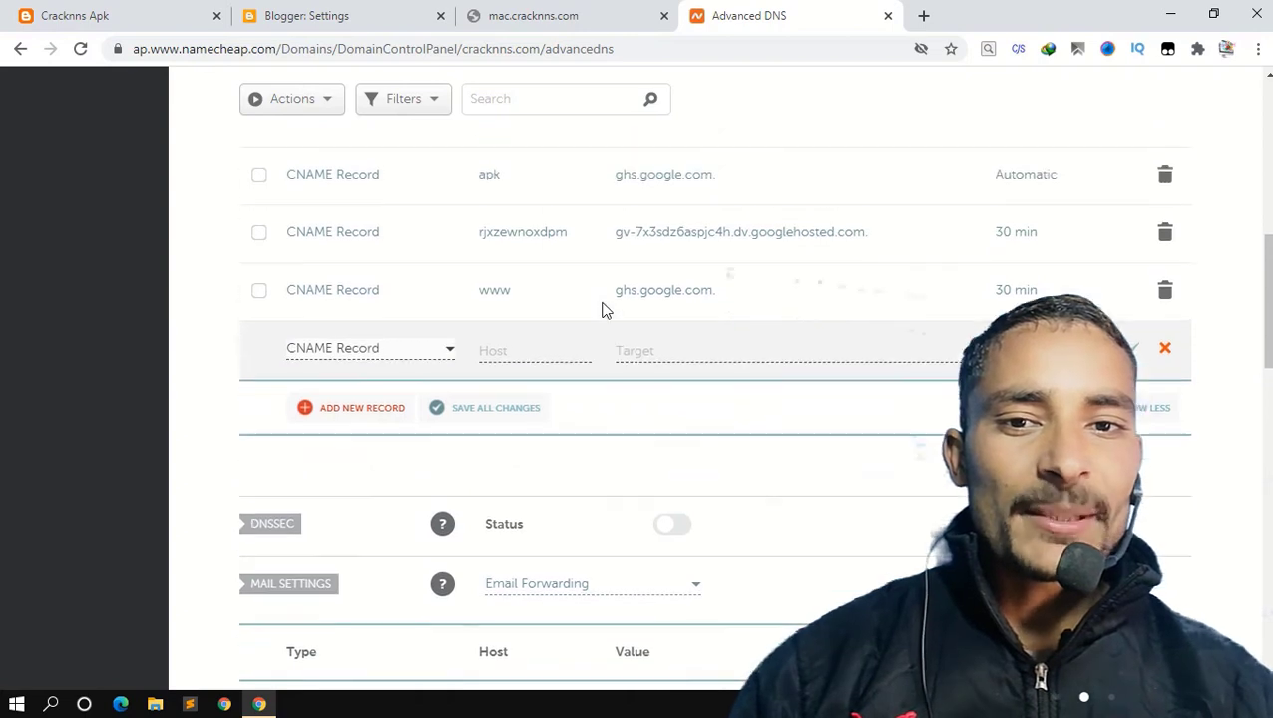
{"action": "left_click", "coordinate": [519, 464]}
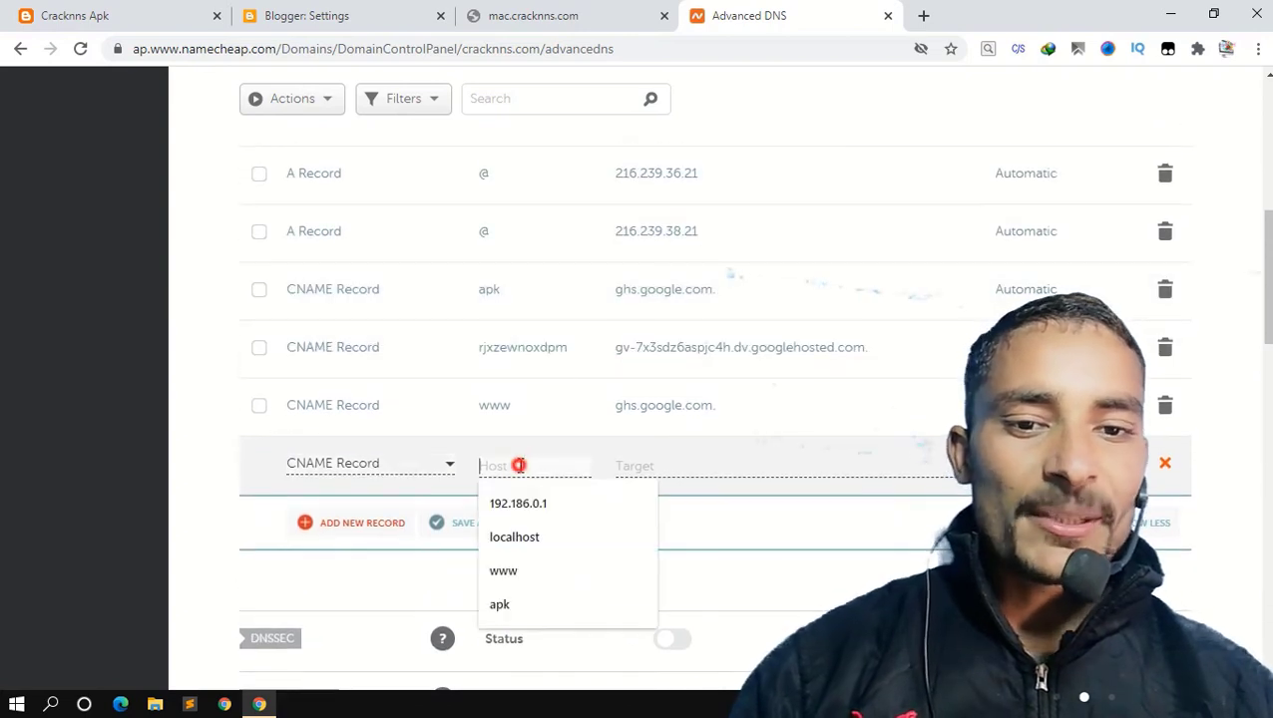
{"action": "type", "text": "mac"}
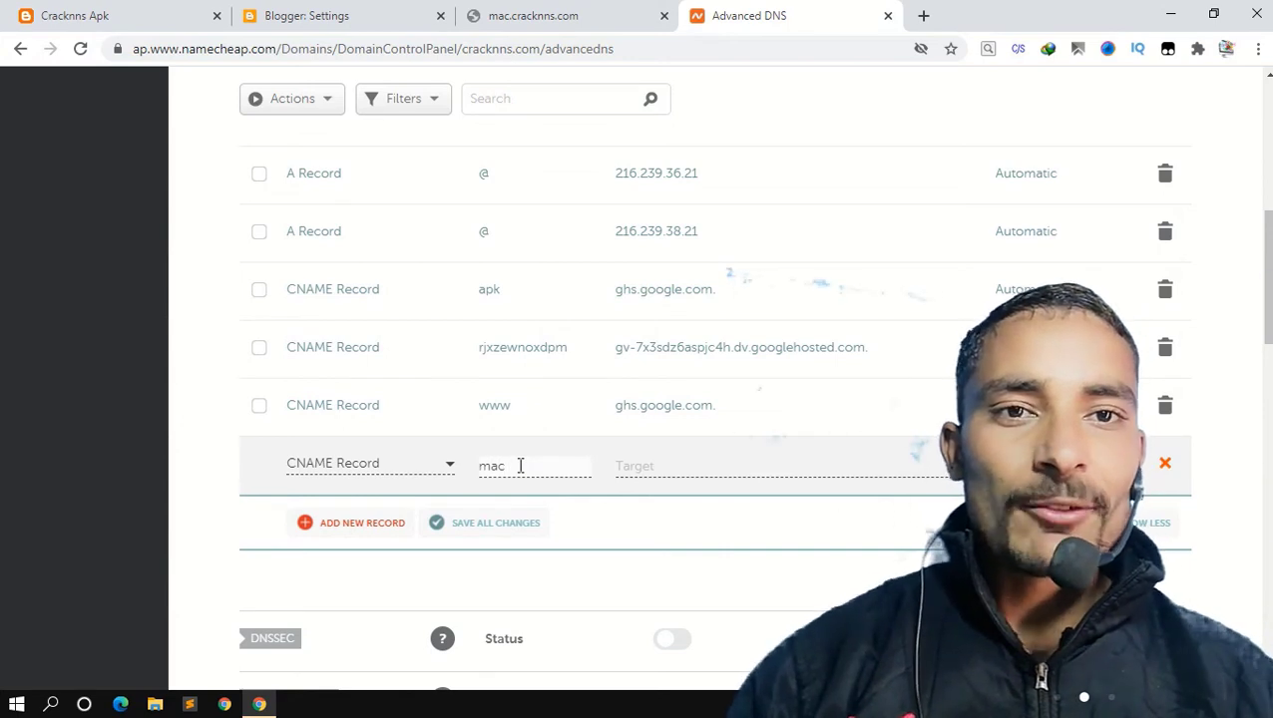
{"action": "left_click", "coordinate": [551, 12]}
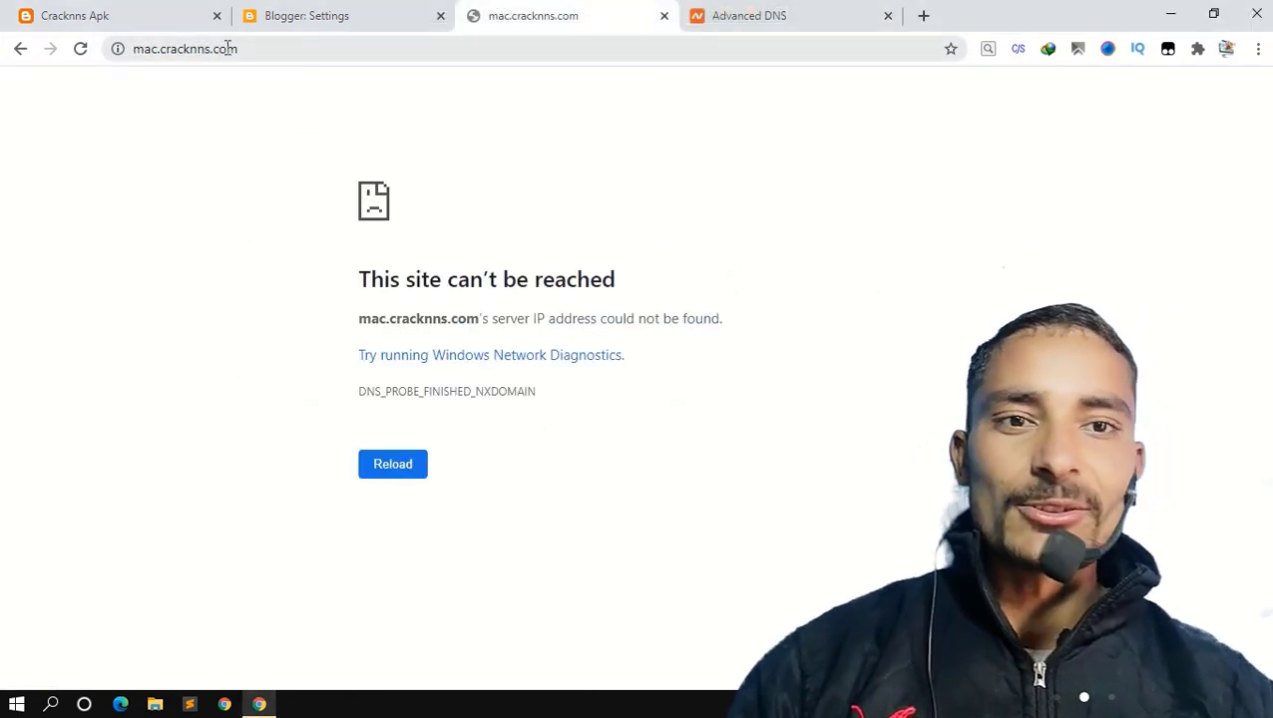
{"action": "left_click", "coordinate": [787, 12]}
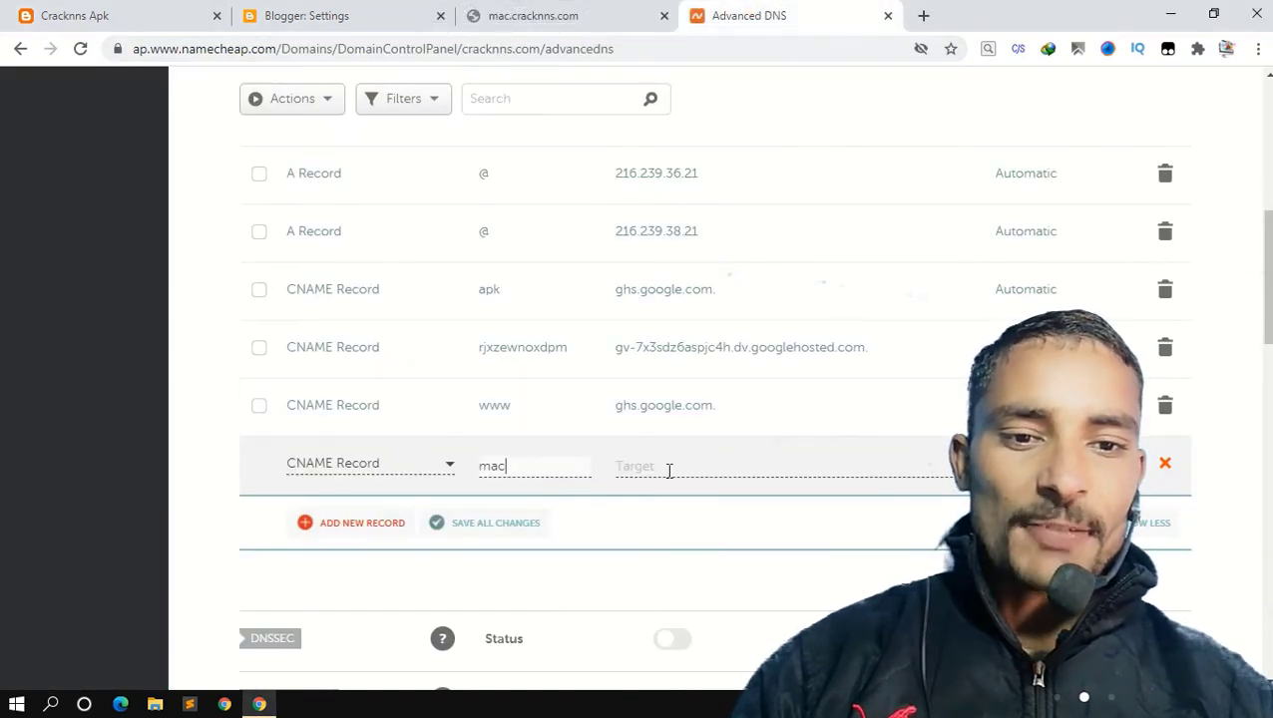
Set the target of the new mac CNAME record to ghs.google.com.
{"action": "left_click", "coordinate": [669, 470]}
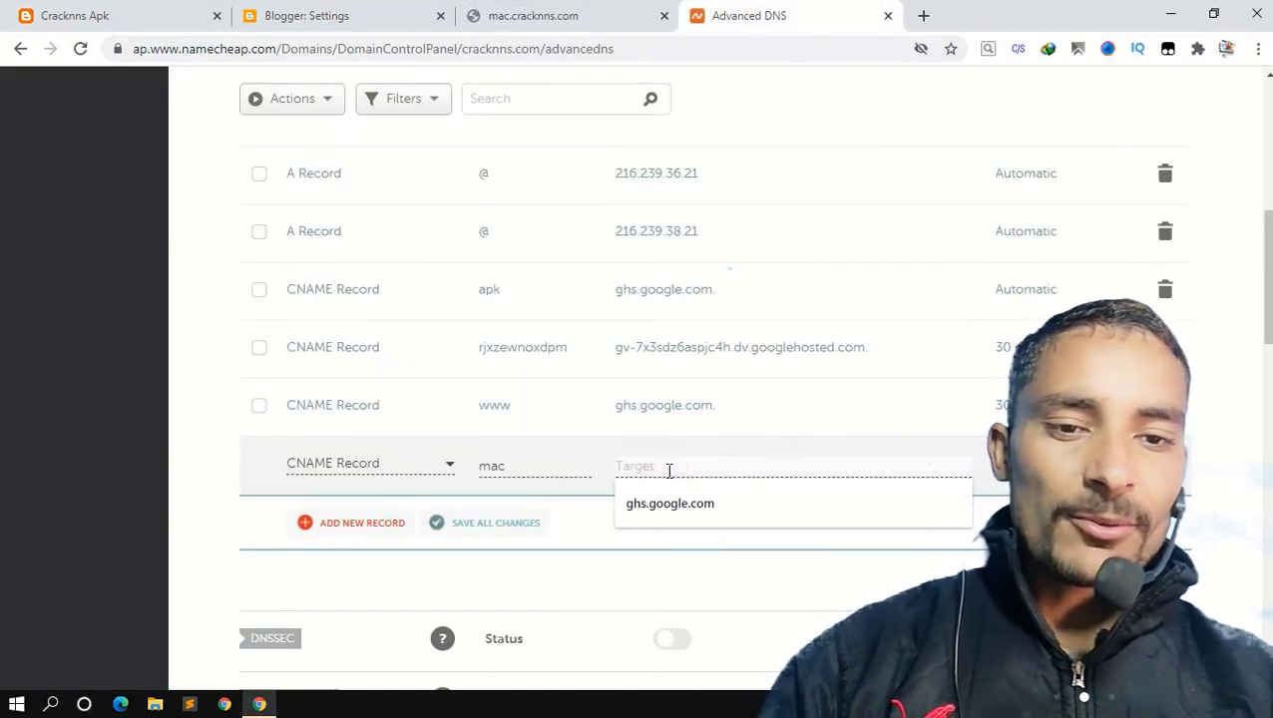
{"action": "type", "text": "gh"}
{"action": "key", "text": "Down"}
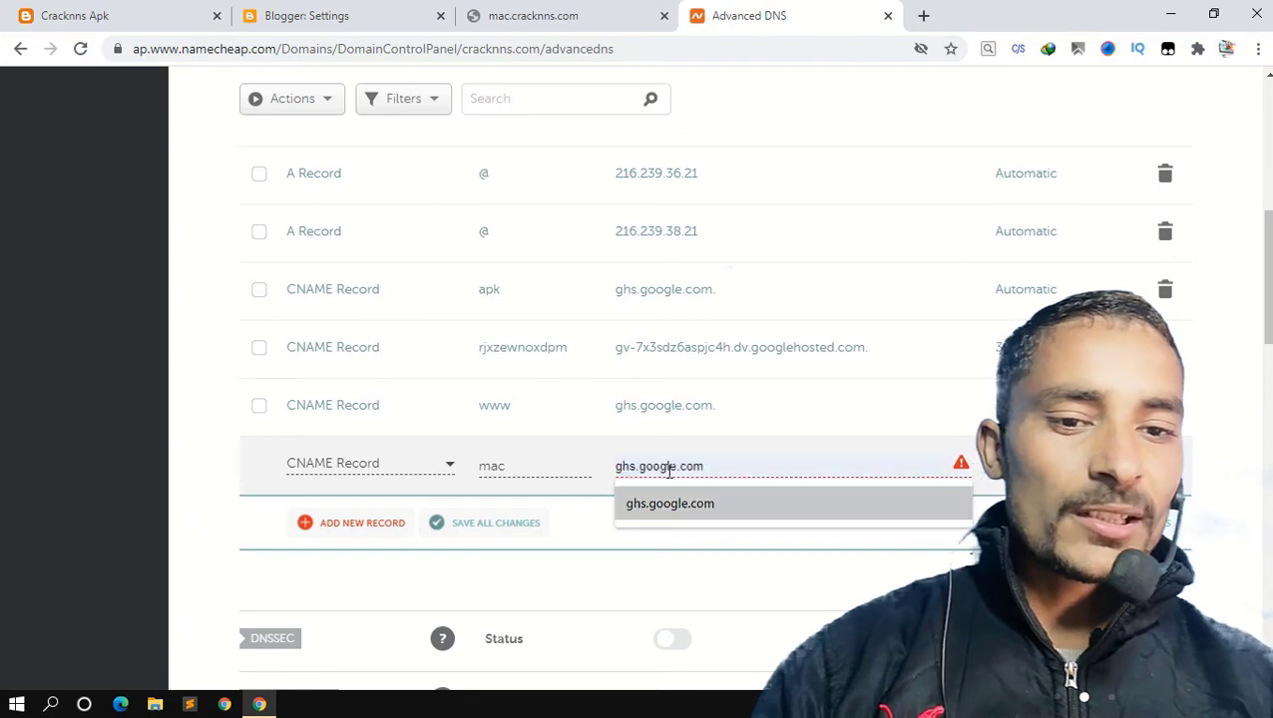
{"action": "key", "text": "Return"}
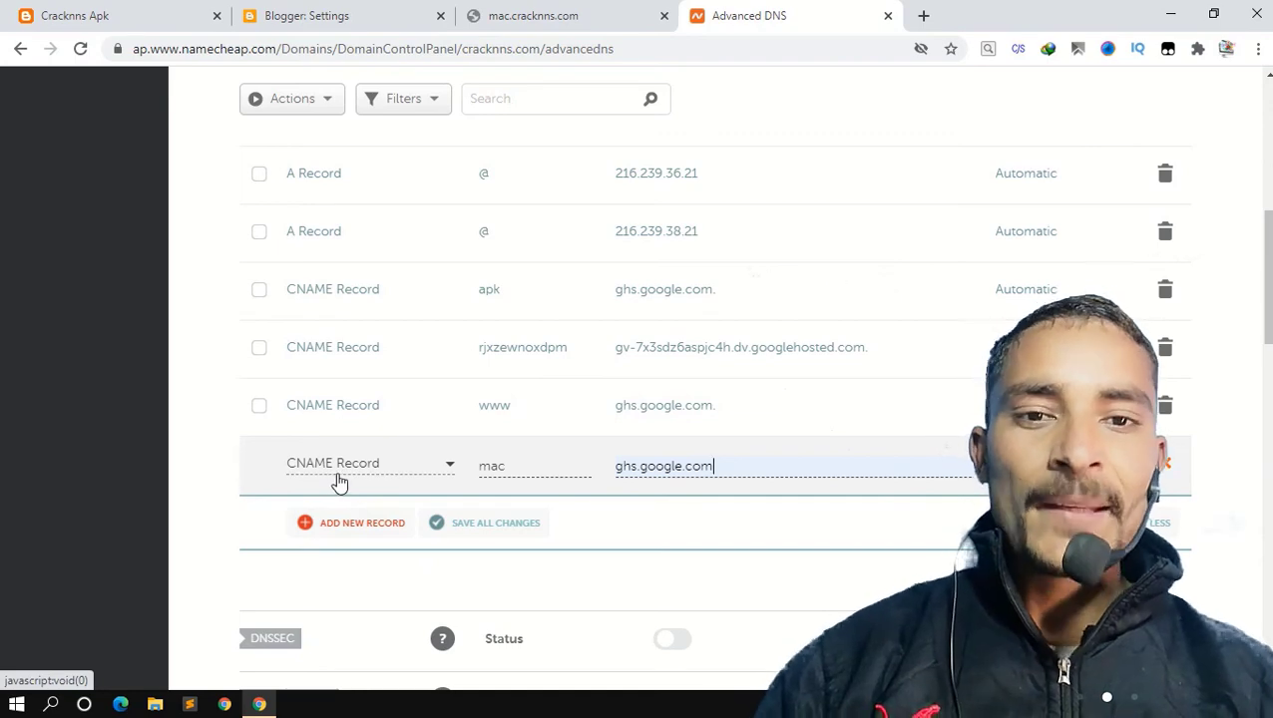
Review the existing host records and the new mac entry against the mac.cracknns.com address.
{"action": "scroll", "coordinate": [514, 451], "scroll_direction": "up", "scroll_amount": 3}
{"action": "scroll", "coordinate": [514, 449], "scroll_direction": "down", "scroll_amount": 1}
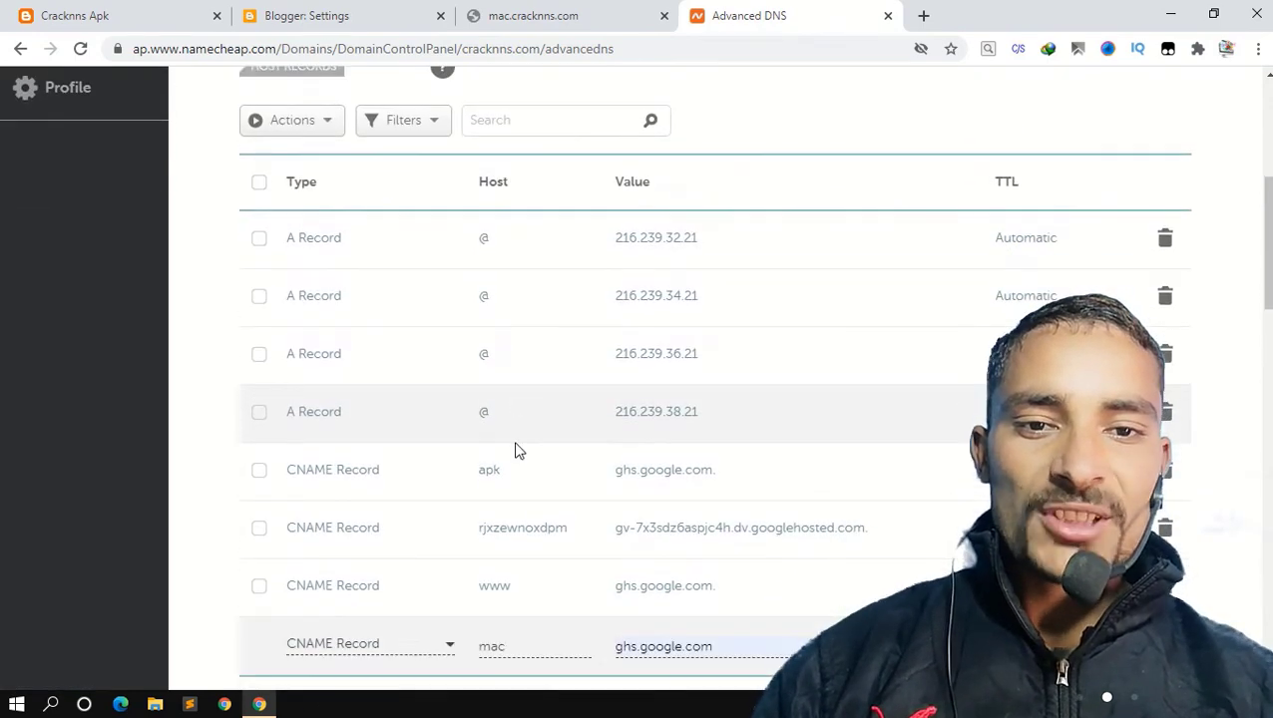
{"action": "scroll", "coordinate": [518, 532], "scroll_direction": "down", "scroll_amount": 3}
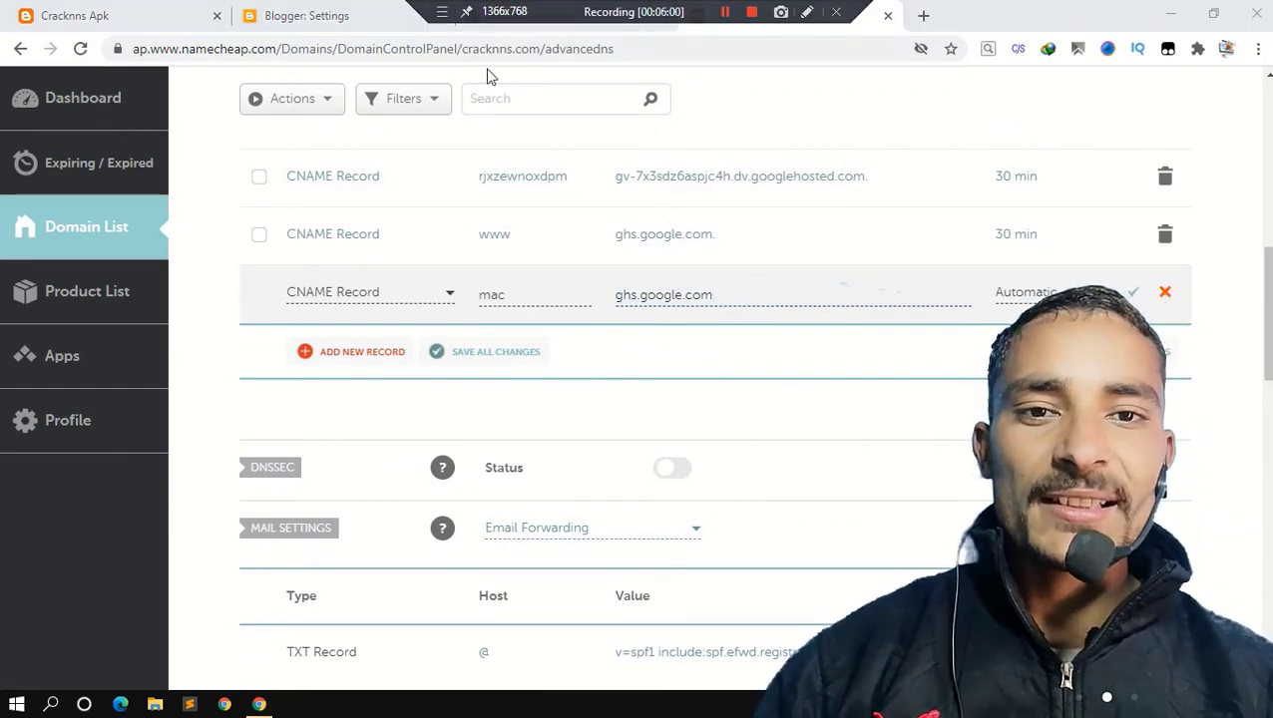
{"action": "left_click", "coordinate": [494, 28]}
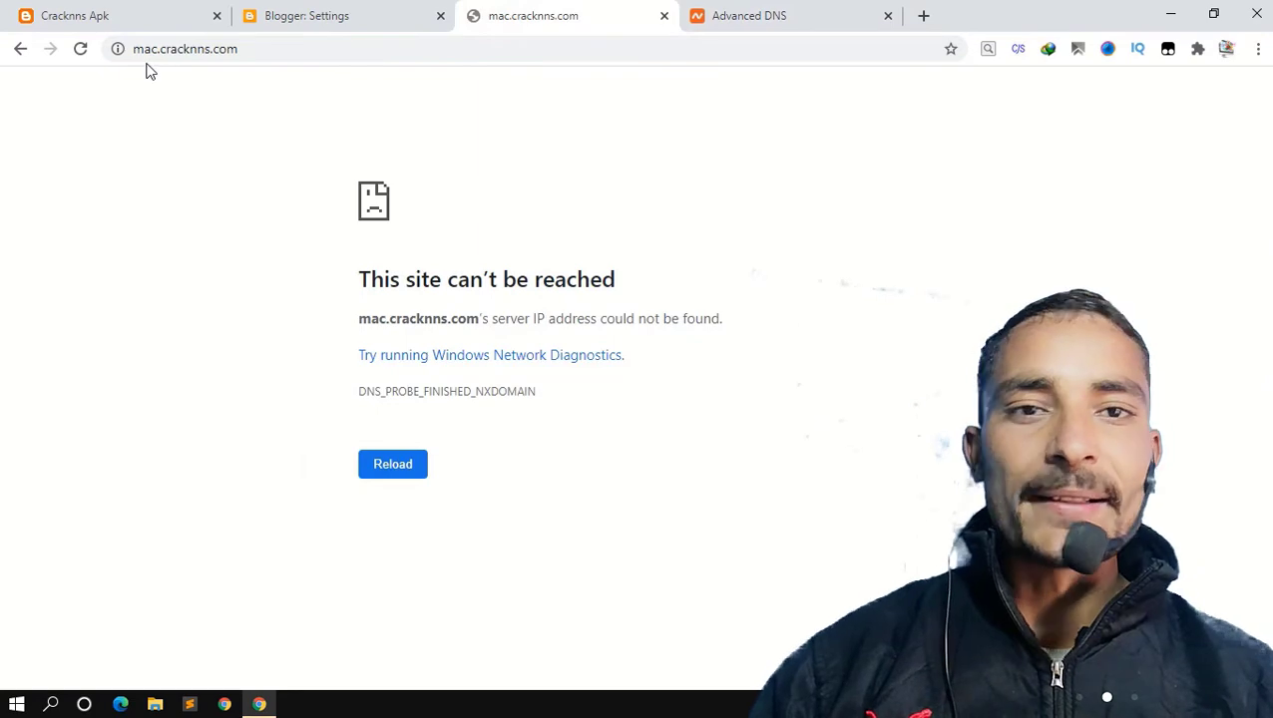
{"action": "left_click", "coordinate": [714, 20]}
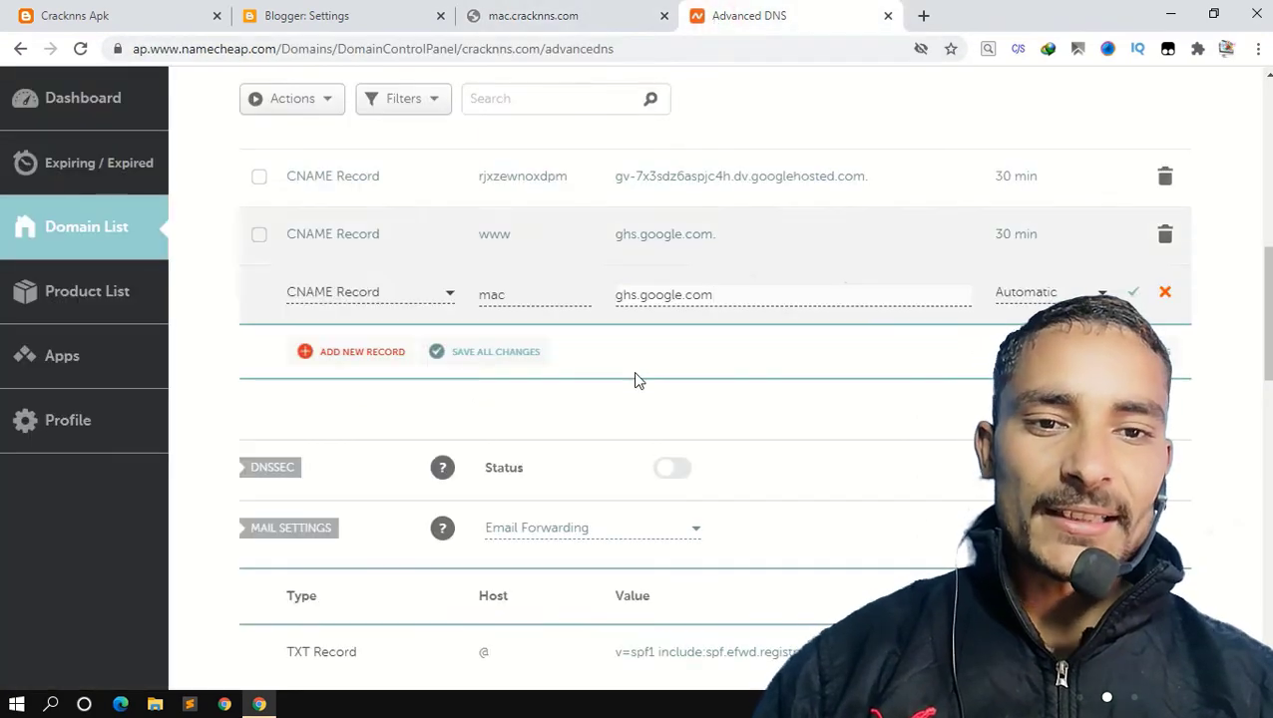
{"action": "scroll", "coordinate": [699, 309], "scroll_direction": "up", "scroll_amount": 5}
{"action": "scroll", "coordinate": [698, 312], "scroll_direction": "down", "scroll_amount": 6}
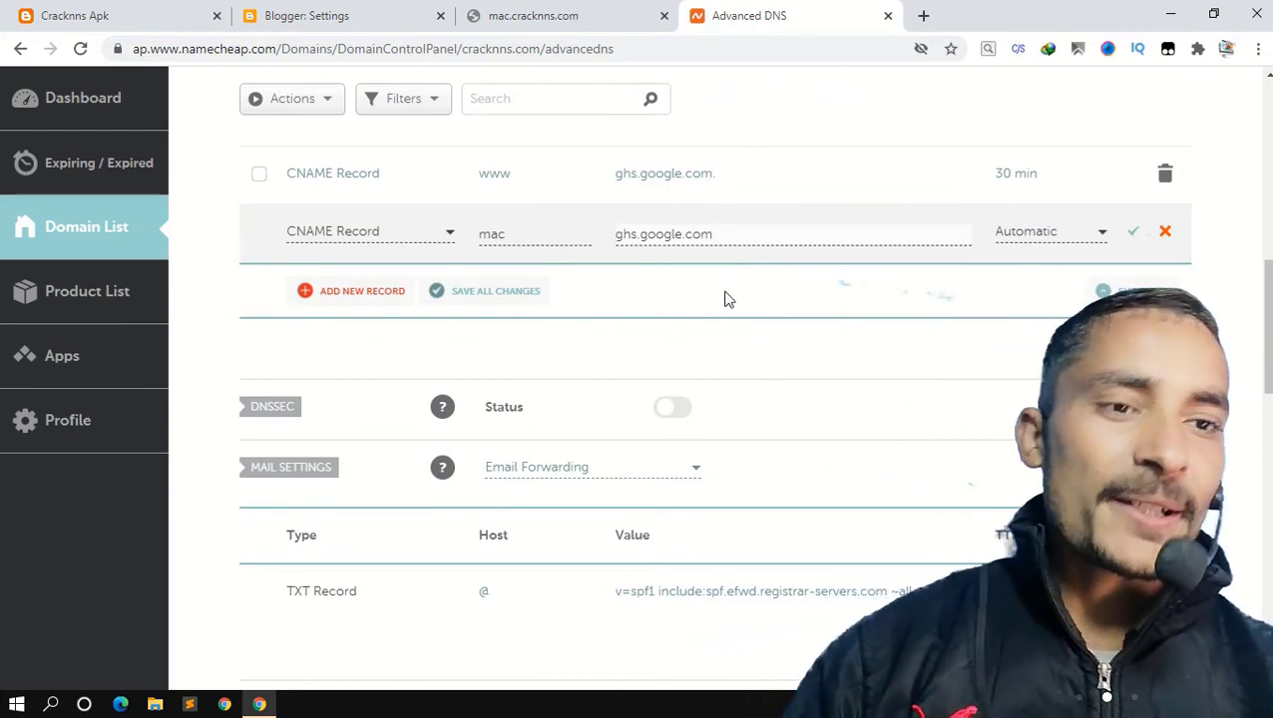
{"action": "scroll", "coordinate": [928, 243], "scroll_direction": "up", "scroll_amount": 6}
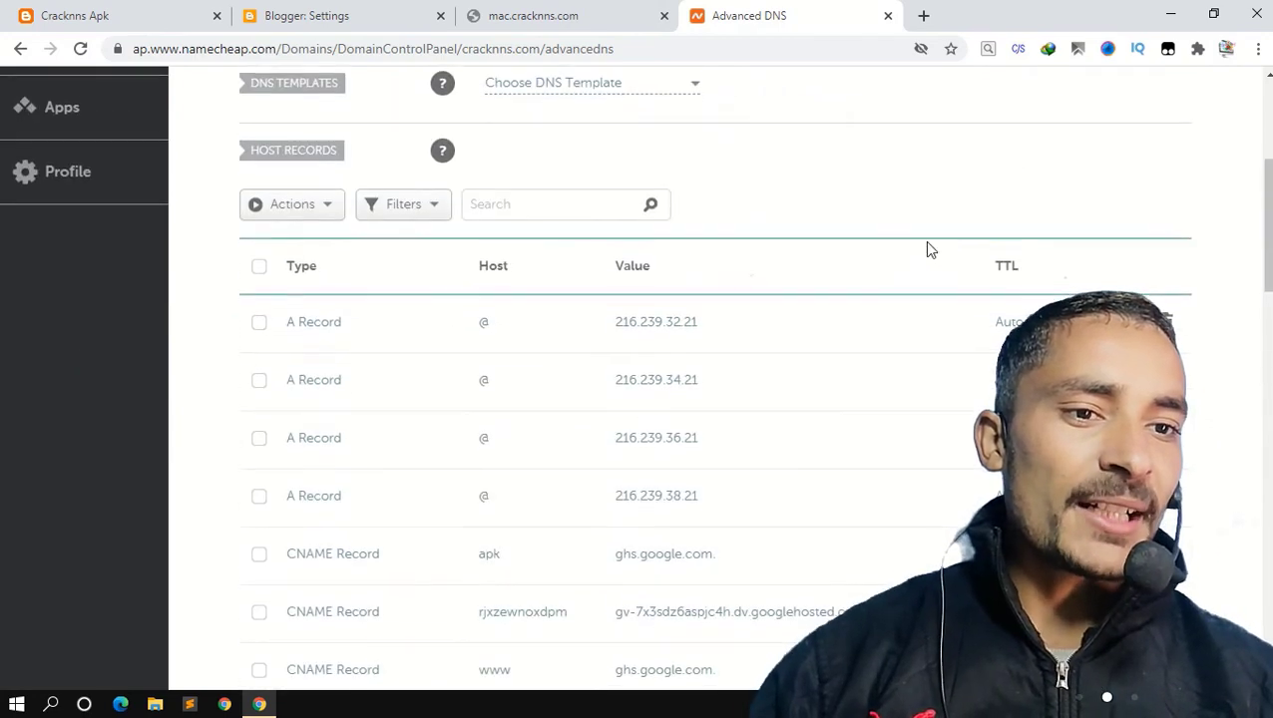
{"action": "scroll", "coordinate": [928, 242], "scroll_direction": "down", "scroll_amount": 2}
{"action": "scroll", "coordinate": [926, 248], "scroll_direction": "down", "scroll_amount": 1}
{"action": "scroll", "coordinate": [926, 247], "scroll_direction": "down", "scroll_amount": 3}
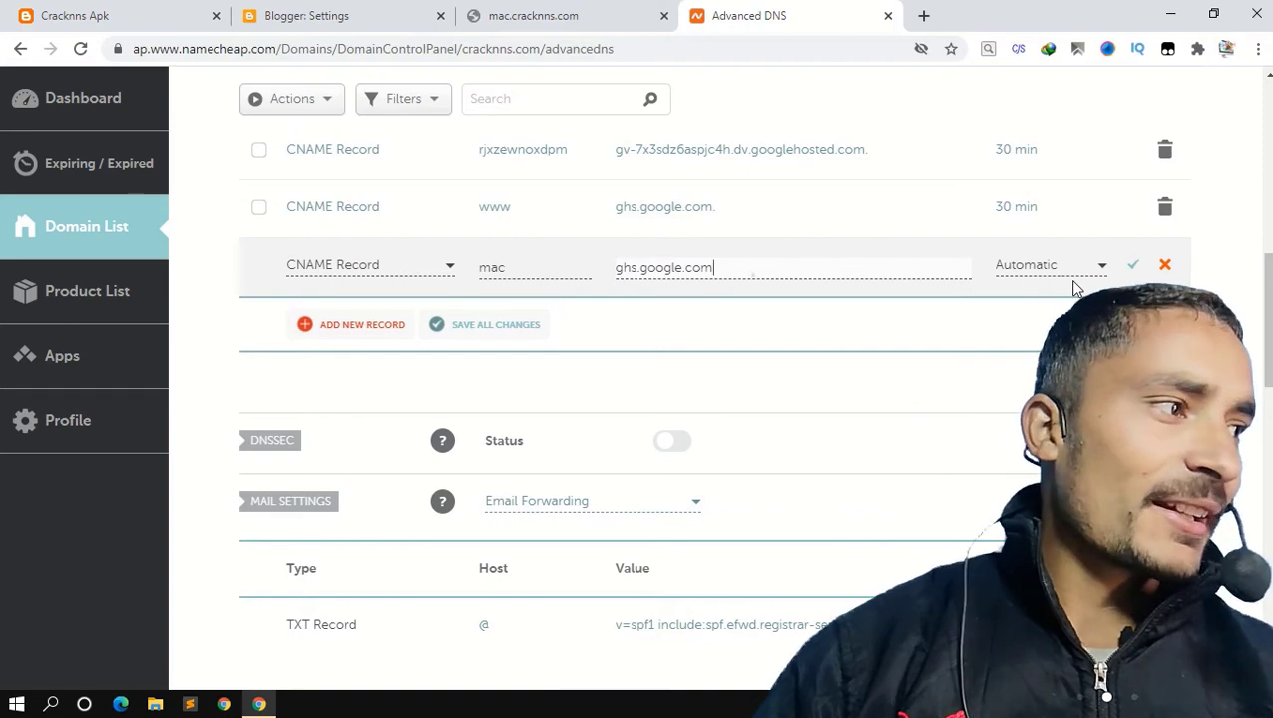
Save the new mac CNAME record and reload mac.cracknns.com to test the subdomain.
{"action": "left_click", "coordinate": [1134, 269]}
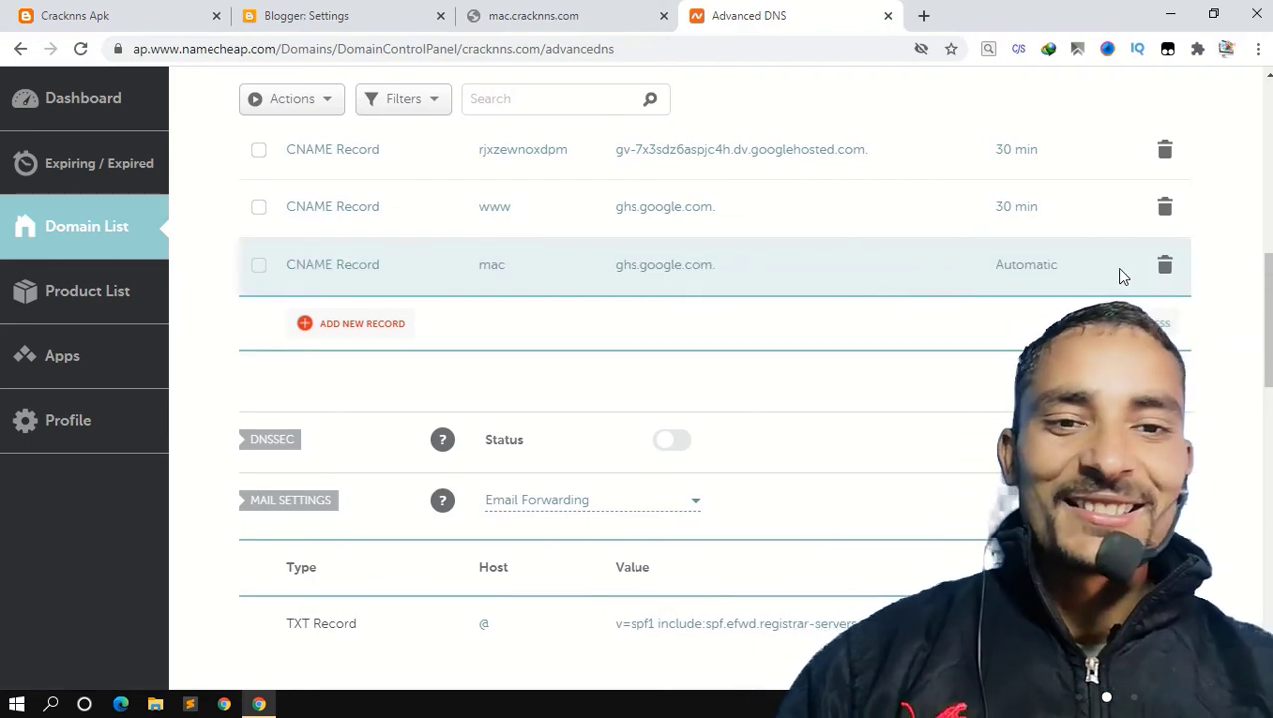
{"action": "scroll", "coordinate": [848, 219], "scroll_direction": "up", "scroll_amount": 10}
{"action": "left_click", "coordinate": [545, 13]}
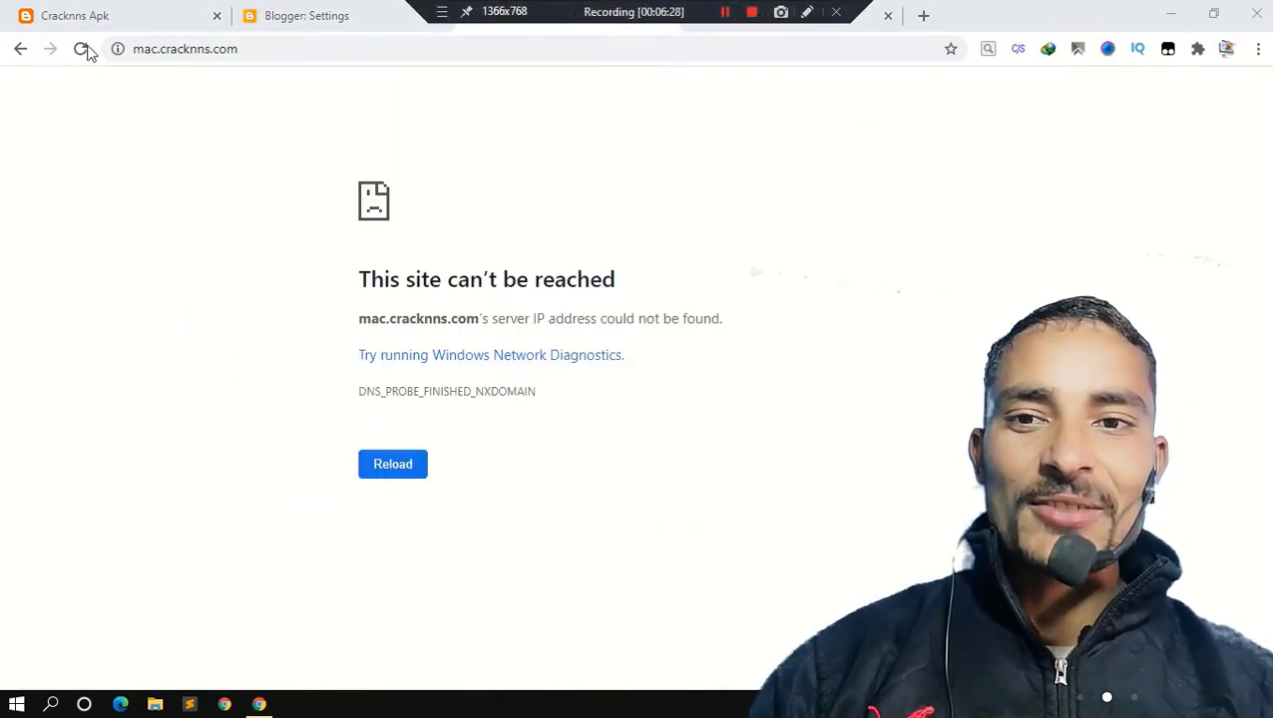
{"action": "left_click", "coordinate": [72, 52]}
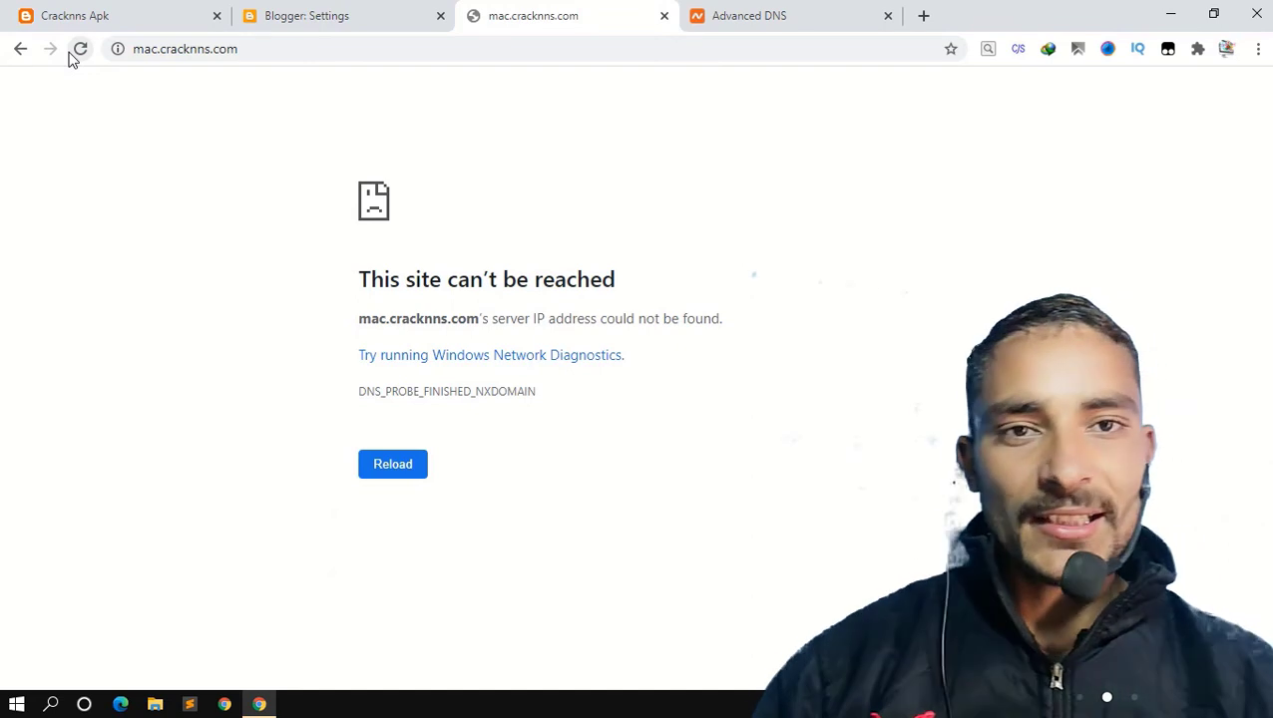
{"action": "left_click", "coordinate": [70, 56]}
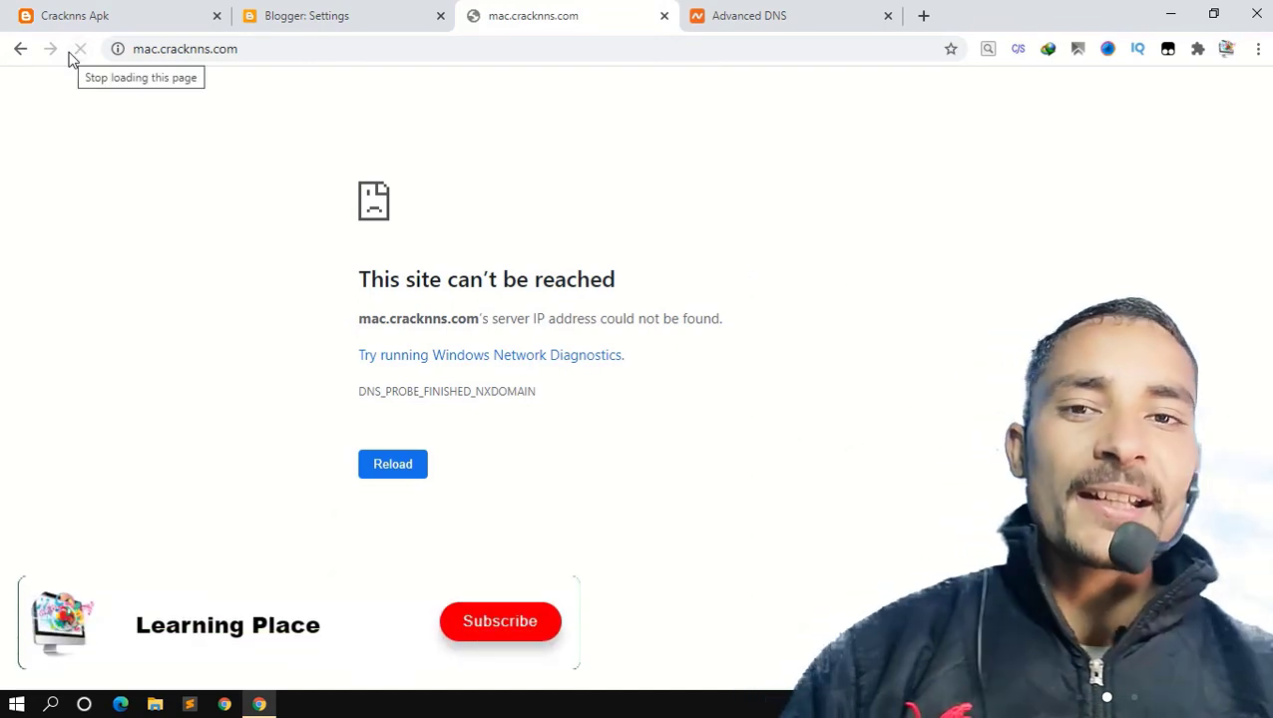
Return to the Mac blog in Blogger and open its Earnings page.
{"action": "left_click", "coordinate": [247, 17]}
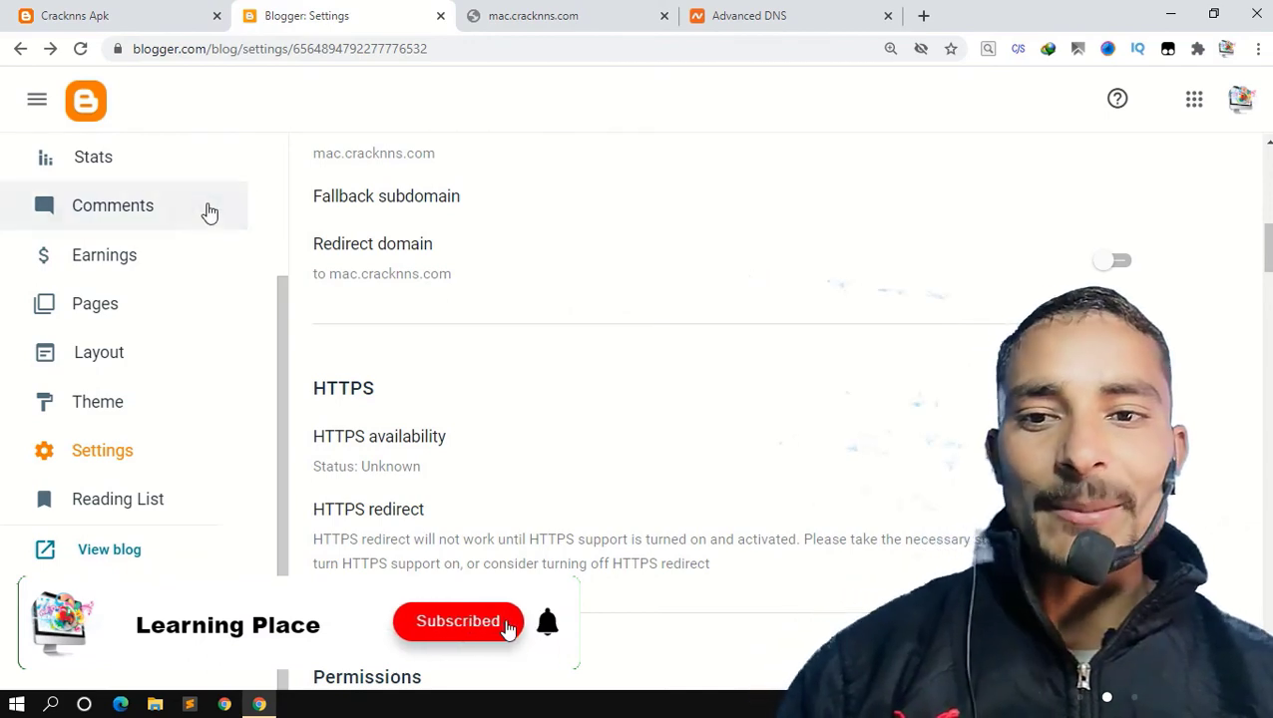
{"action": "left_click", "coordinate": [179, 258]}
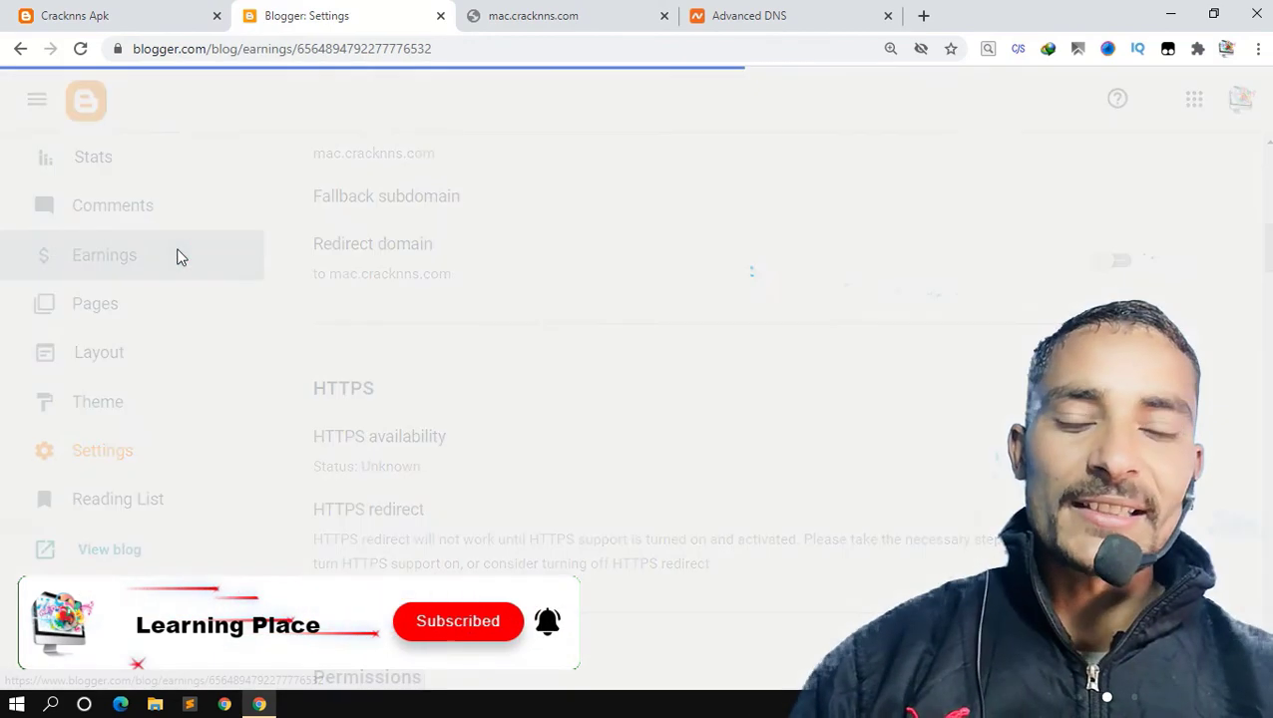